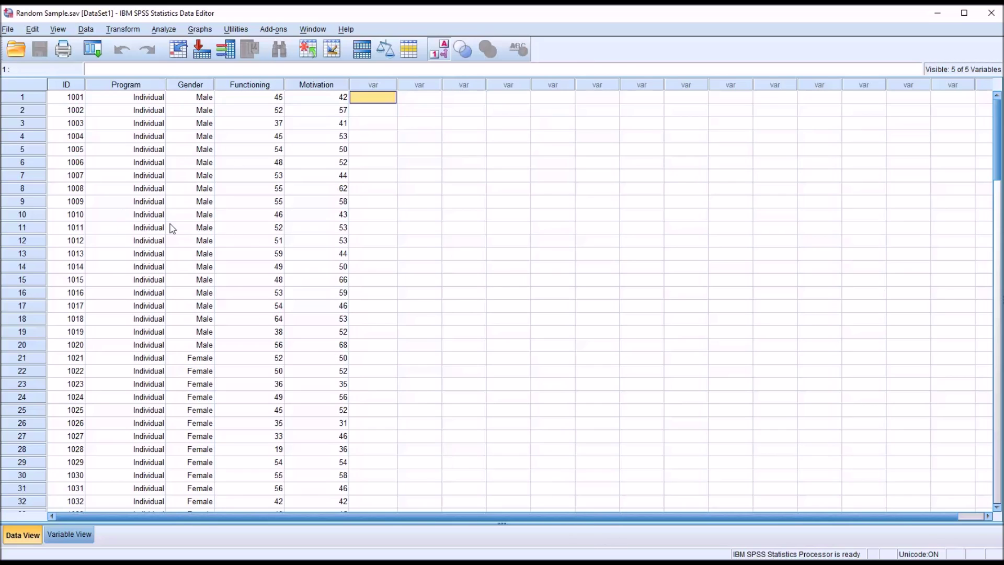
# Step: Highlight the ID, Program, Gender, Functioning and Motivation columns to review their values
pyautogui.click(65, 83)
pyautogui.click(144, 85)
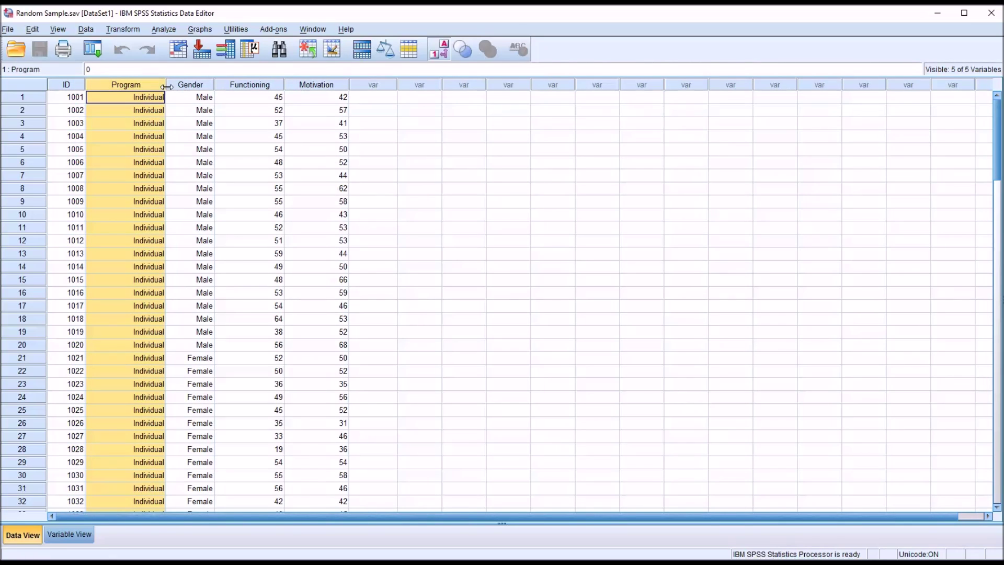
pyautogui.click(198, 85)
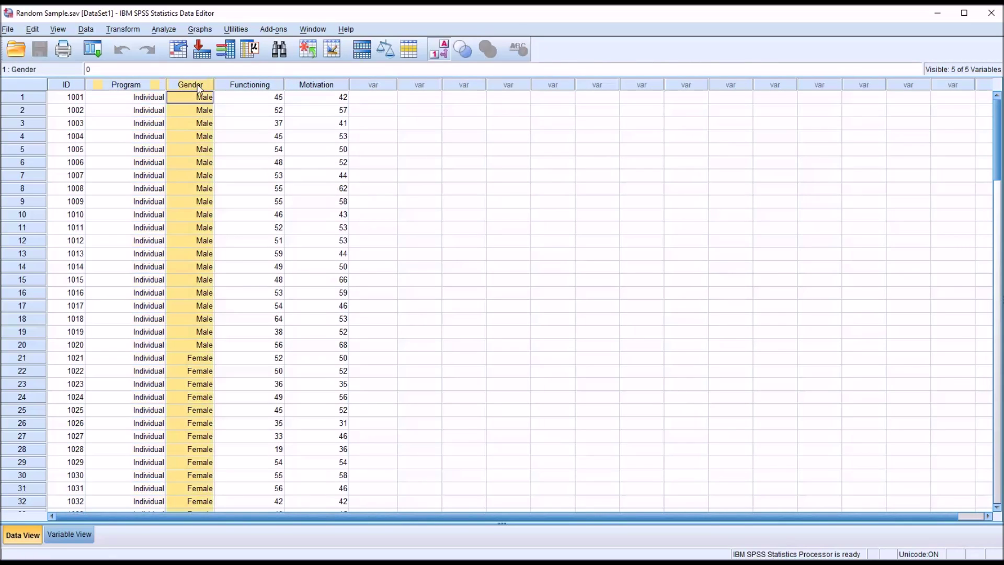
pyautogui.click(251, 86)
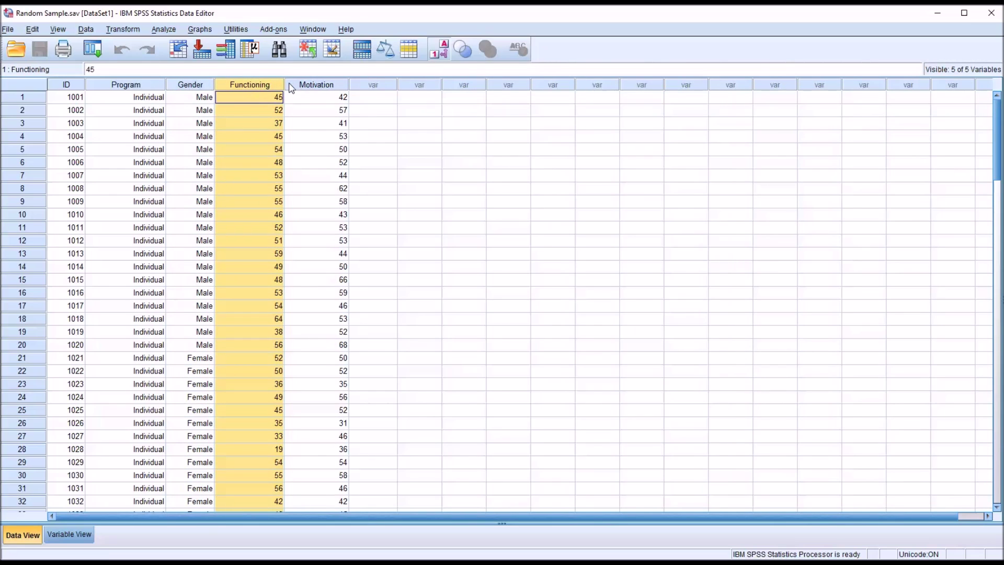
pyautogui.click(308, 87)
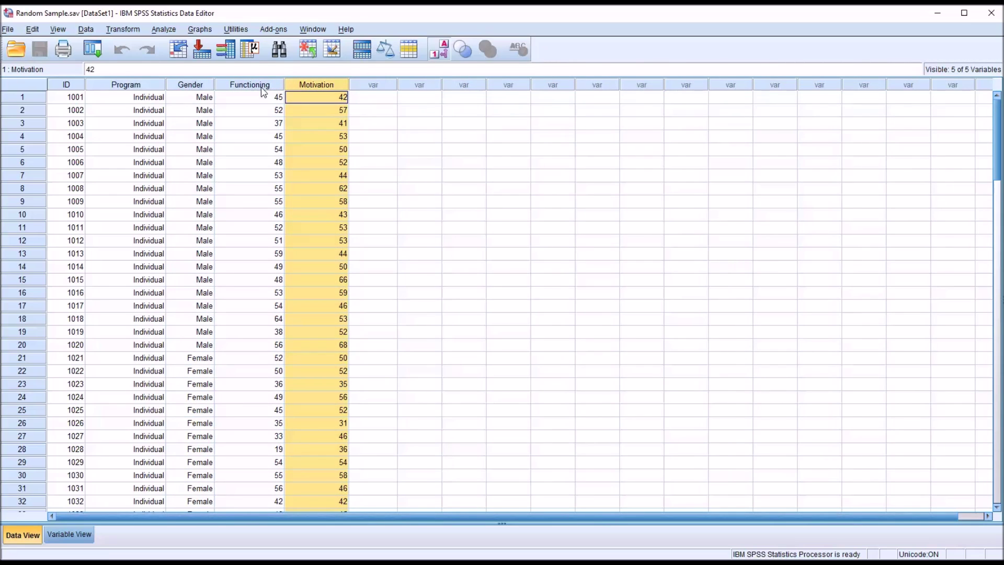
pyautogui.click(355, 99)
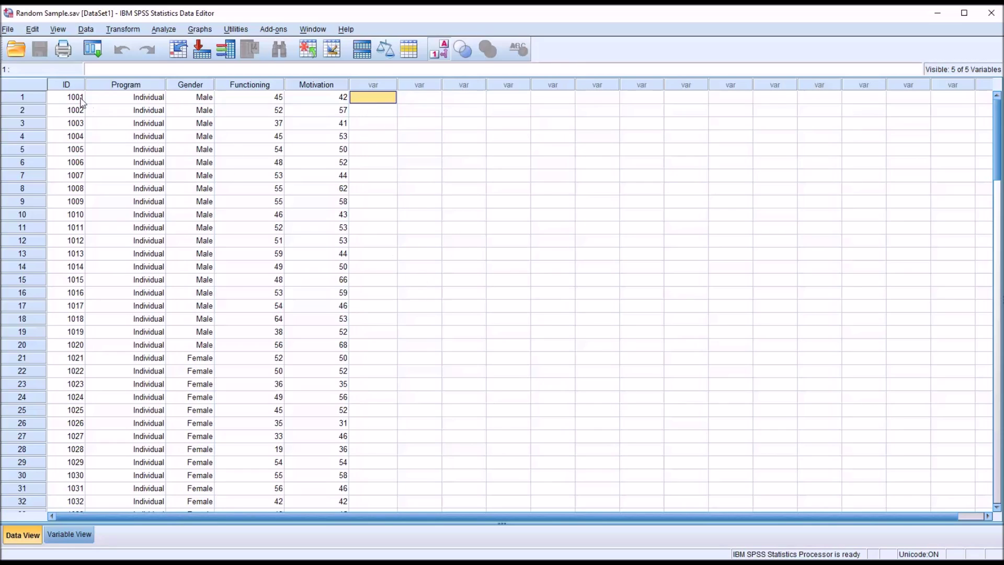
pyautogui.click(67, 84)
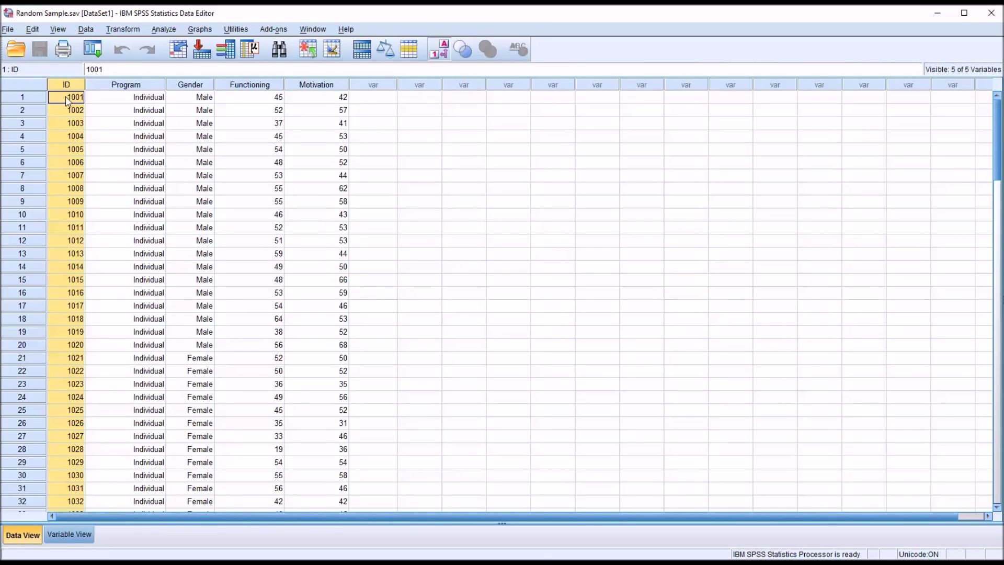
pyautogui.click(72, 101)
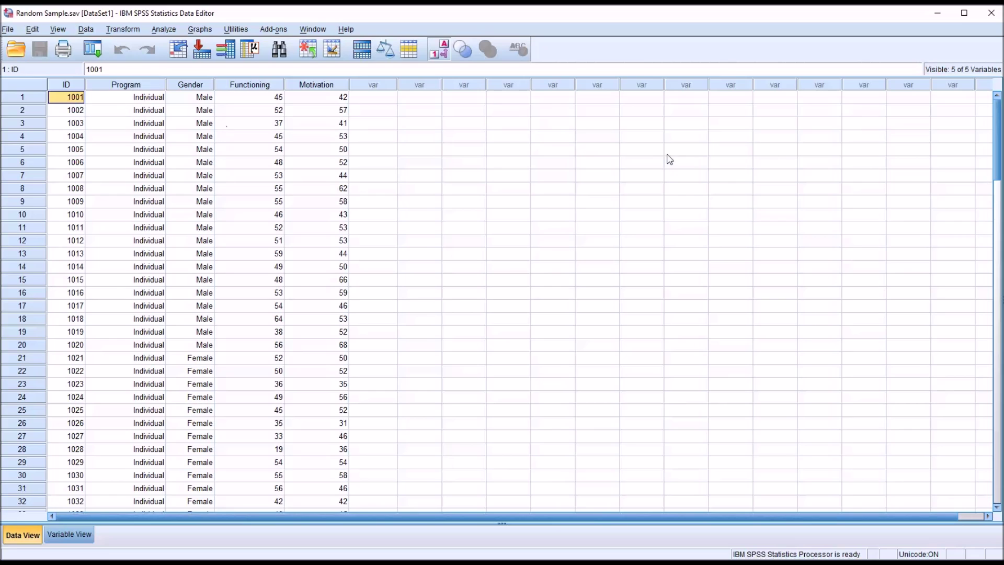
pyautogui.moveTo(996, 131); pyautogui.dragTo(966, 365)
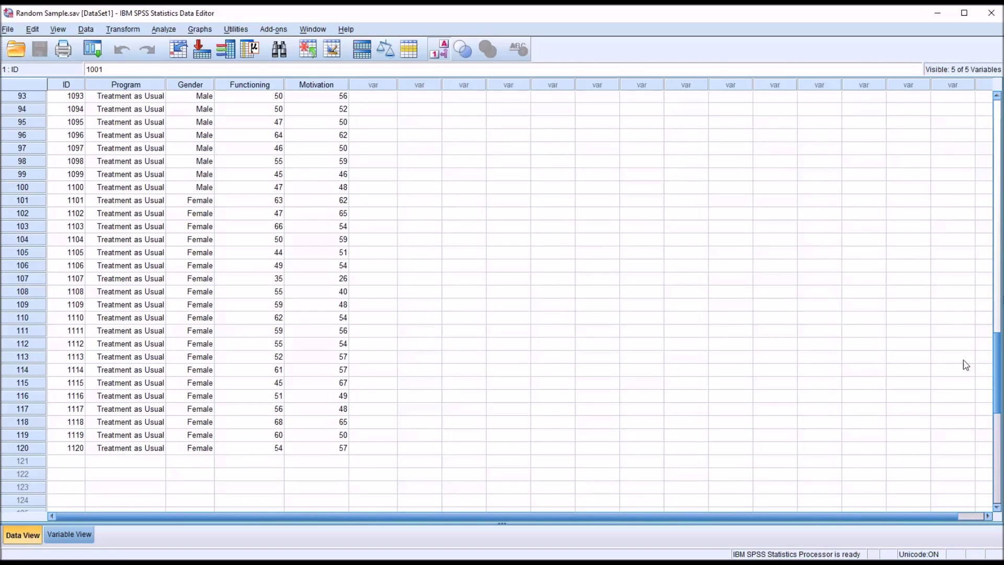
pyautogui.moveTo(966, 364); pyautogui.dragTo(944, 161)
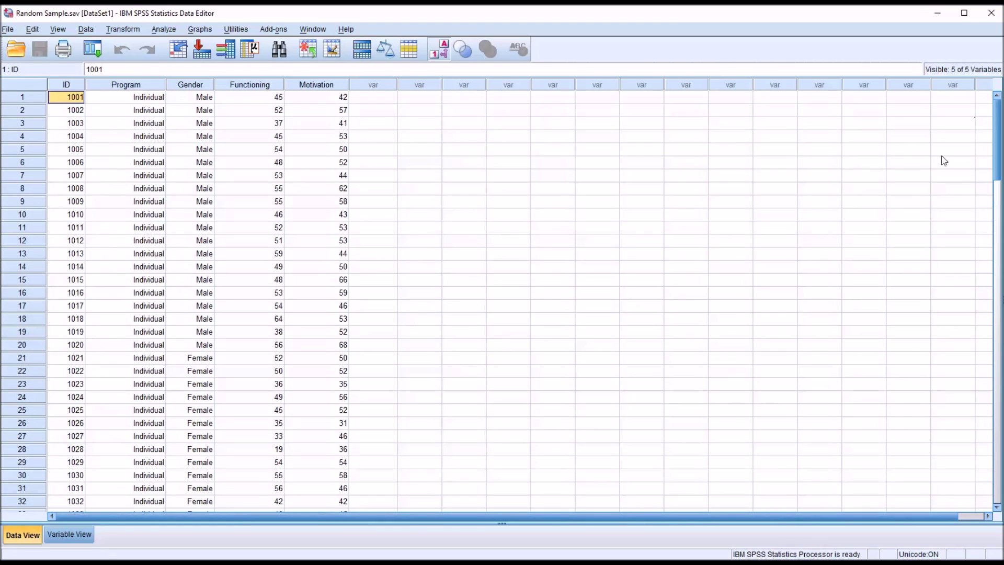
# Step: Open Select Cases, preview each selection method, and settle on Random sample of cases
pyautogui.click(84, 30)
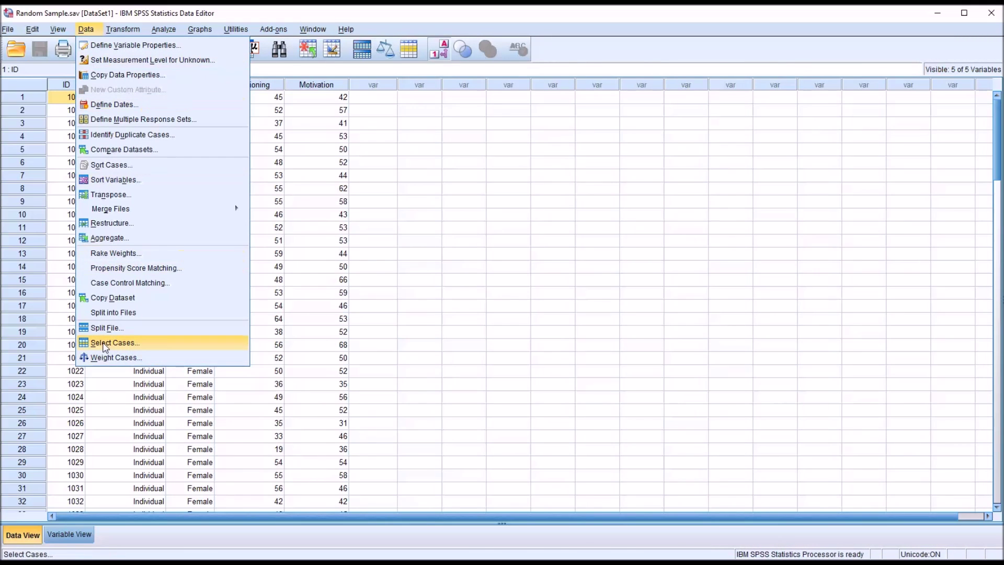
pyautogui.click(119, 344)
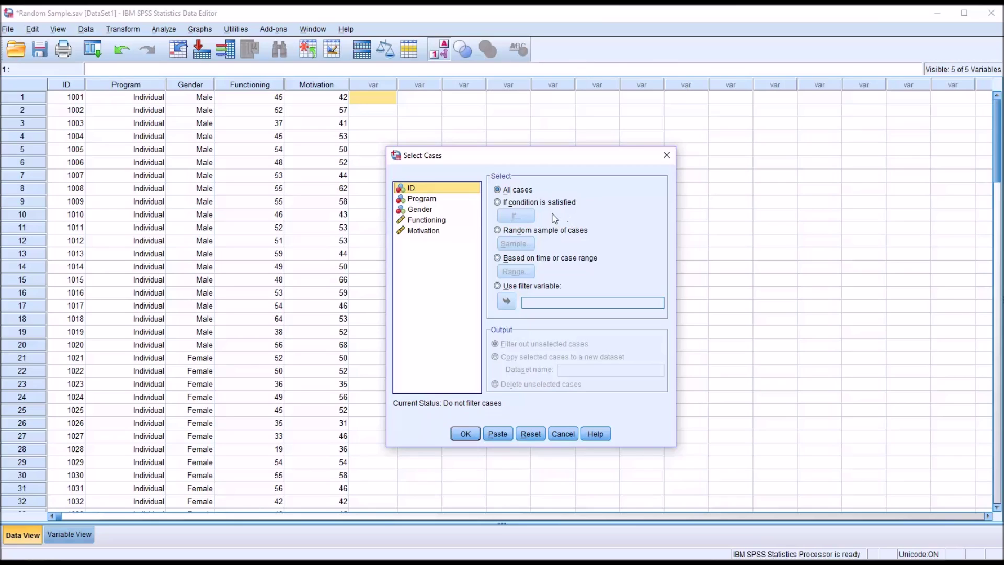
pyautogui.click(498, 203)
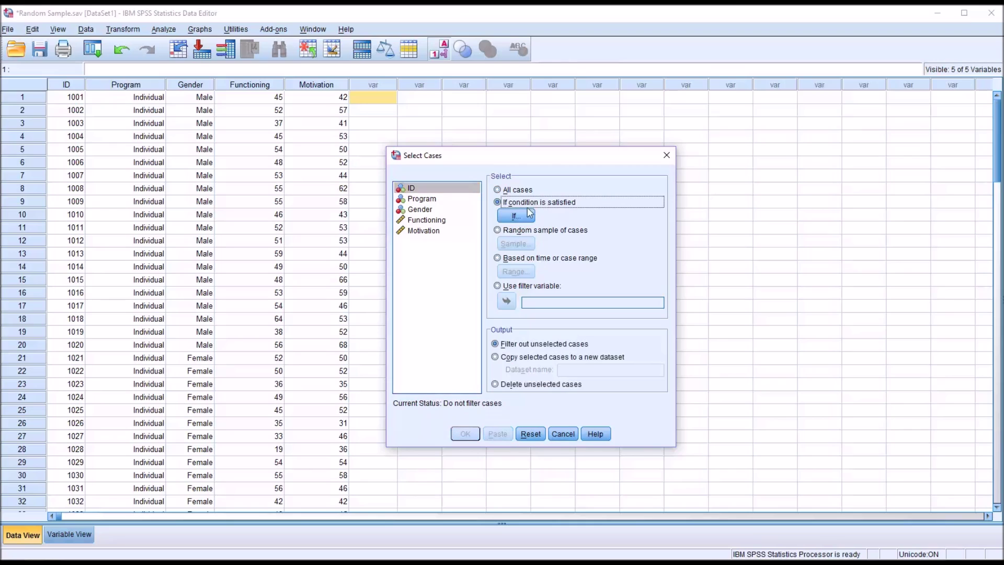
pyautogui.click(497, 230)
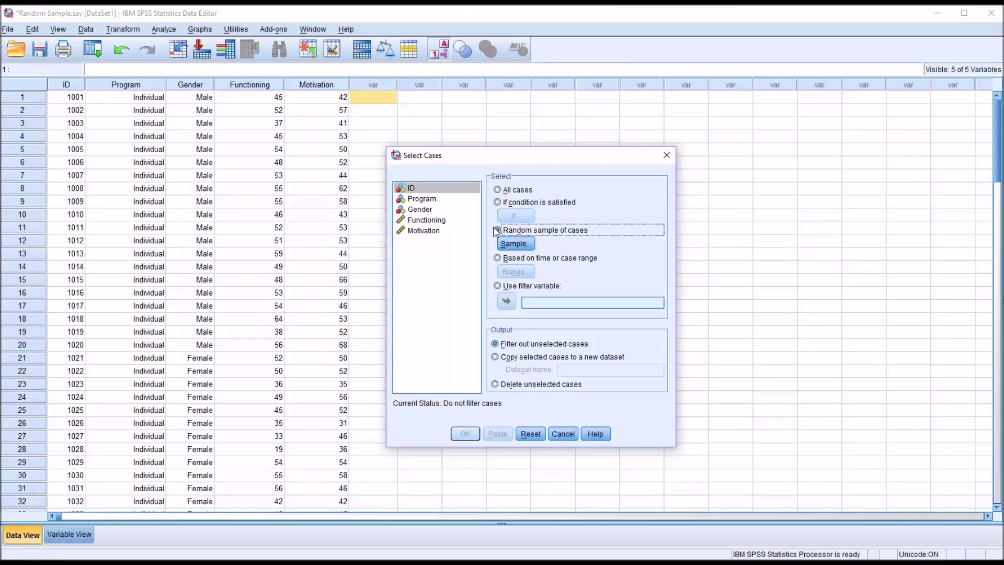
pyautogui.click(497, 259)
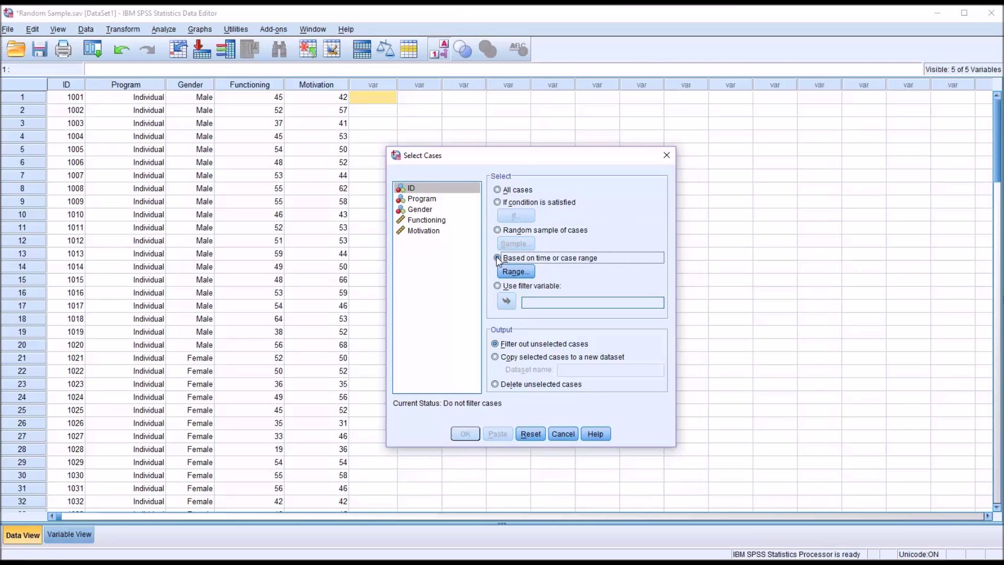
pyautogui.click(497, 286)
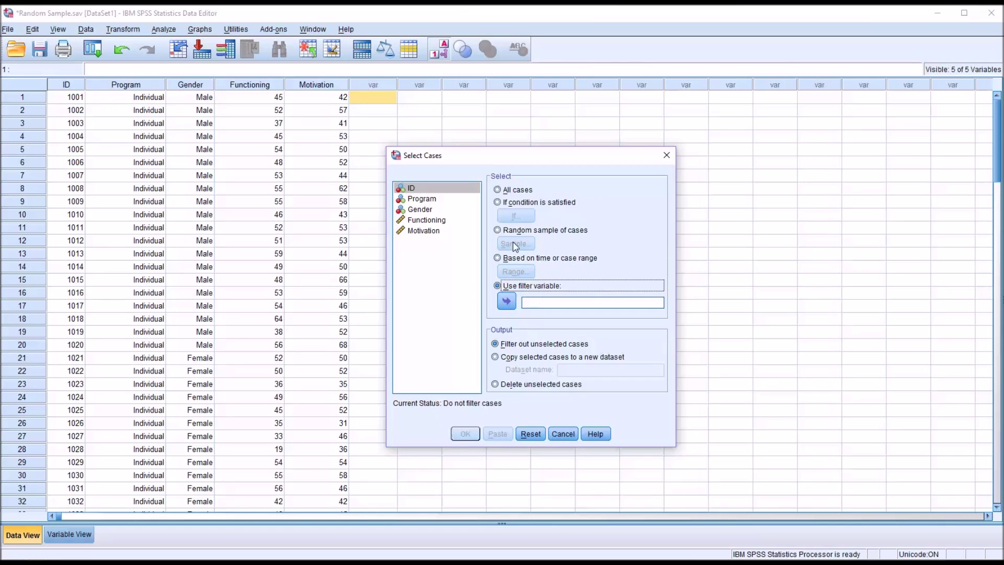
pyautogui.click(497, 230)
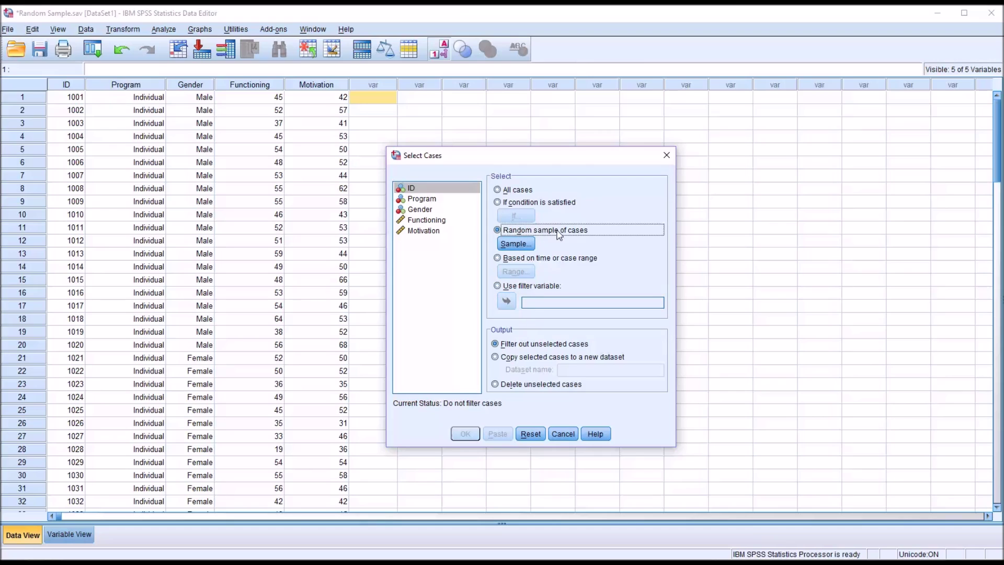
pyautogui.press('Tab')
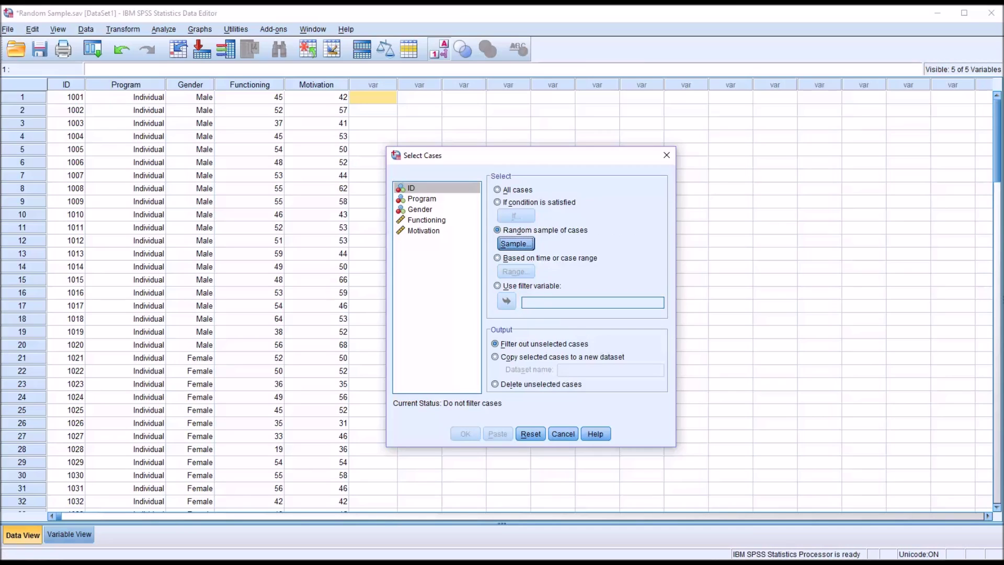
# Step: Set the random sample size to approximately 50% of all cases and confirm it
pyautogui.click(516, 243)
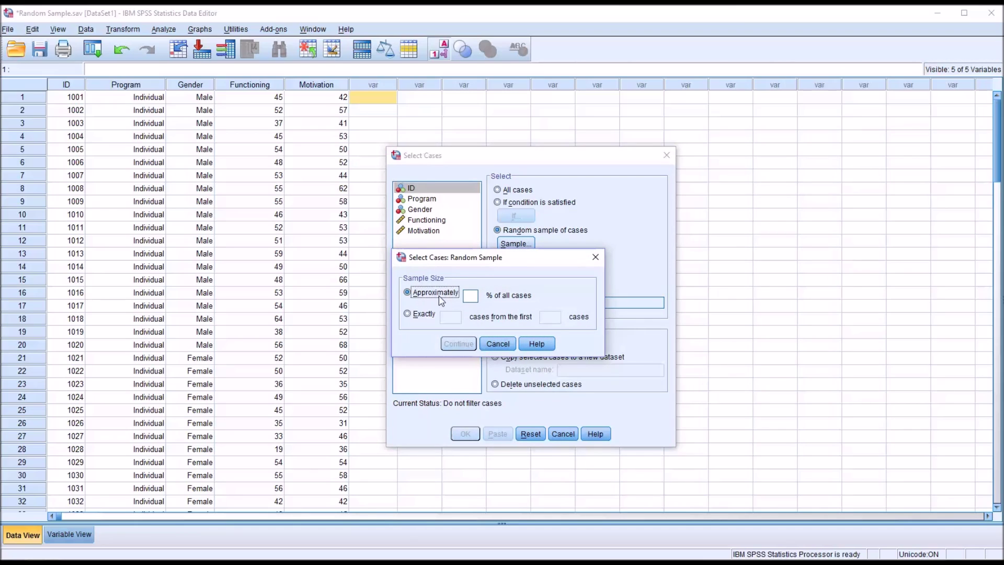
pyautogui.click(475, 297)
pyautogui.click(407, 315)
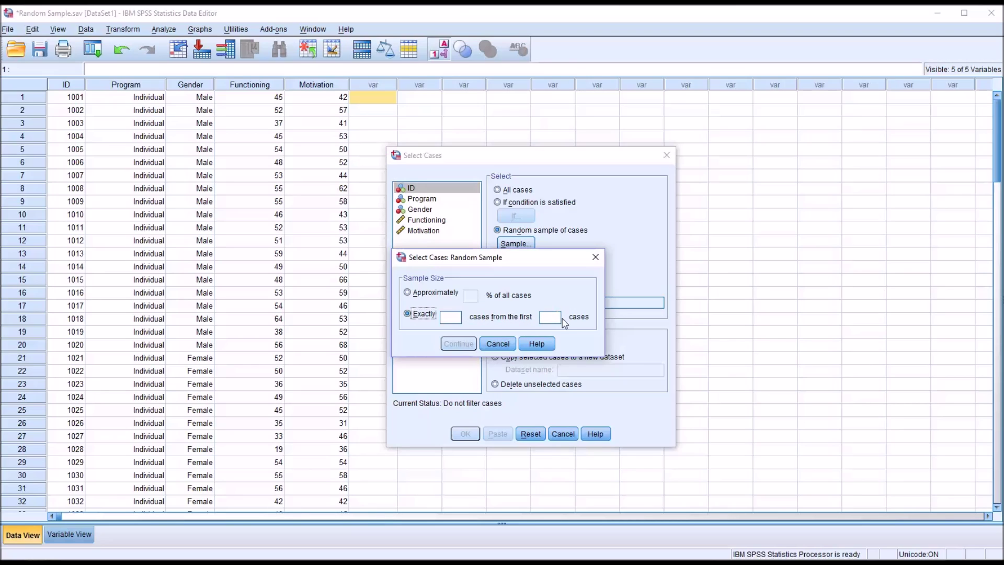
pyautogui.click(409, 292)
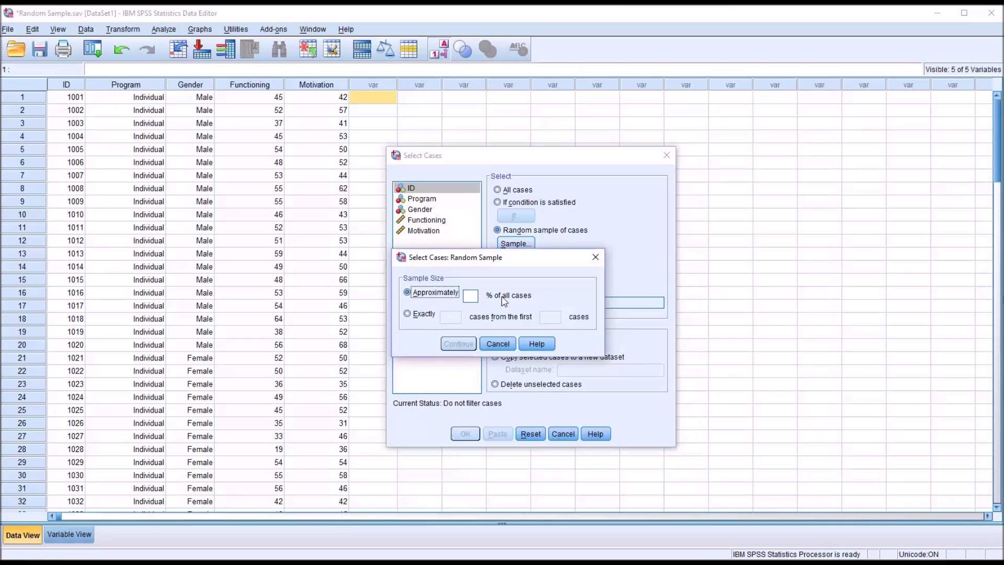
pyautogui.click(471, 297)
pyautogui.write('50')
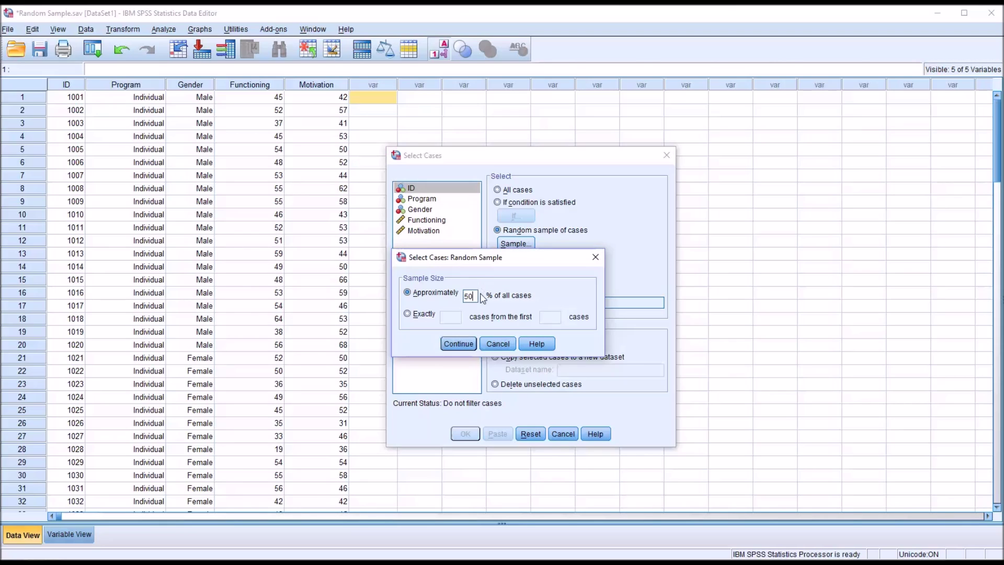
pyautogui.click(459, 344)
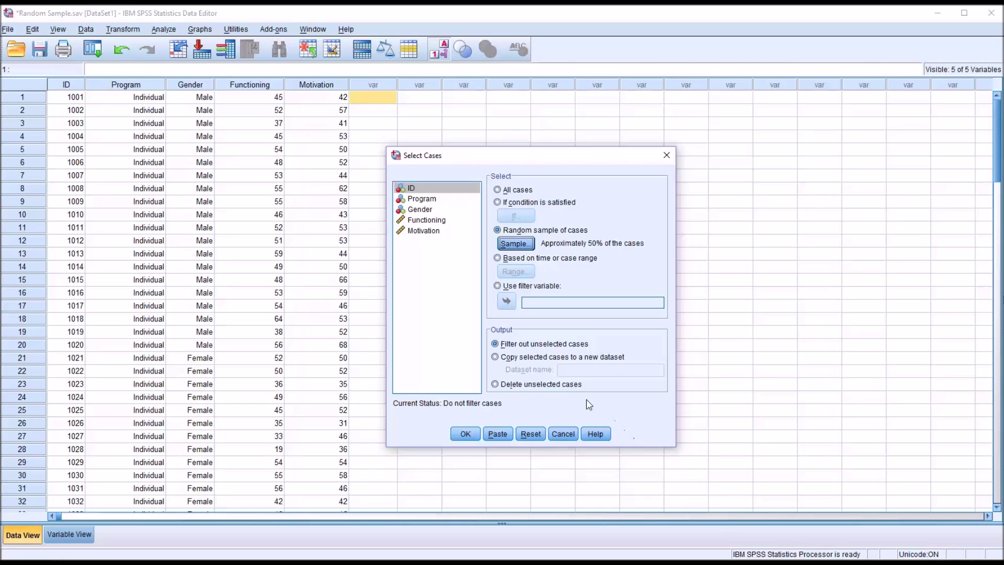
pyautogui.click(465, 434)
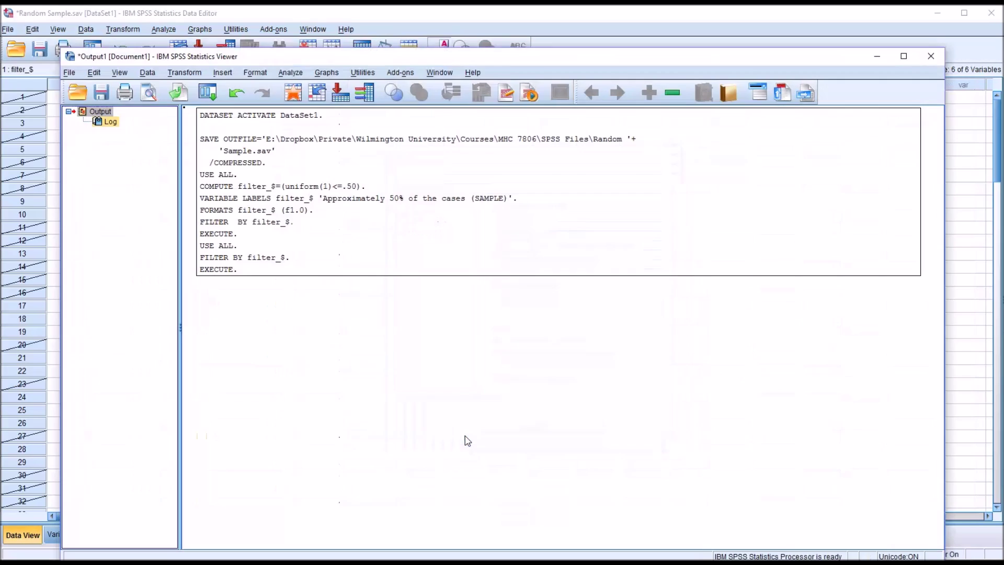
pyautogui.click(368, 22)
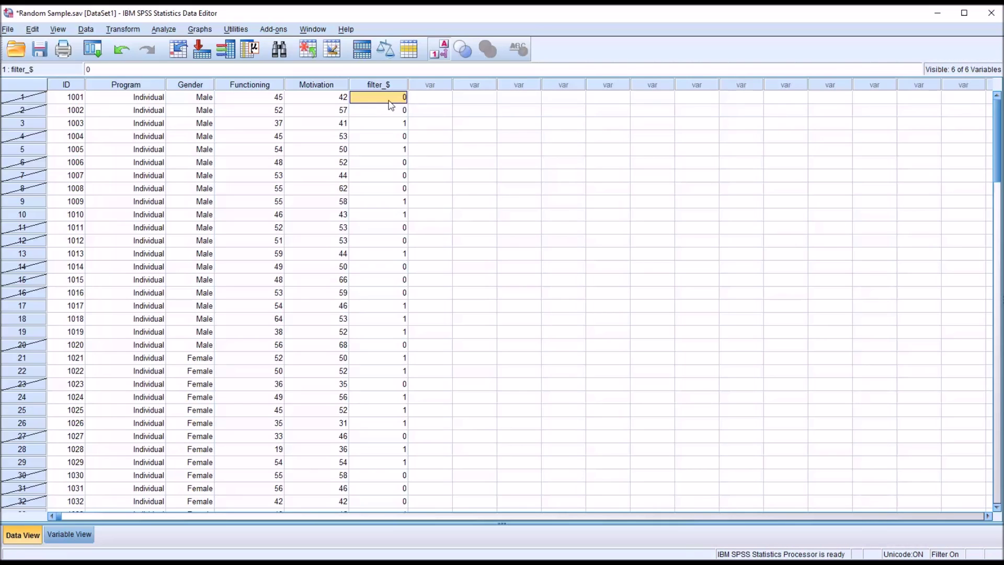
pyautogui.click(37, 101)
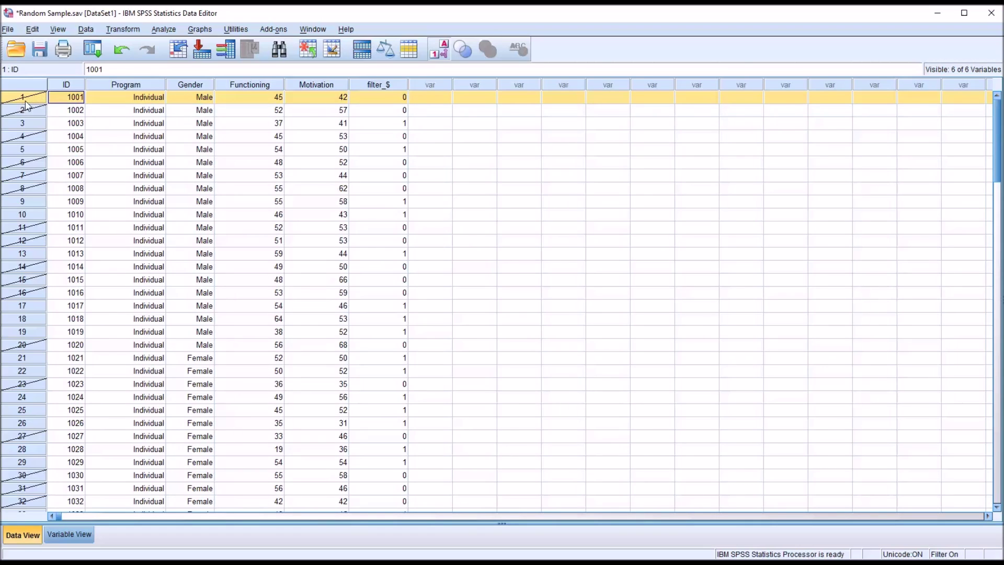
pyautogui.click(41, 114)
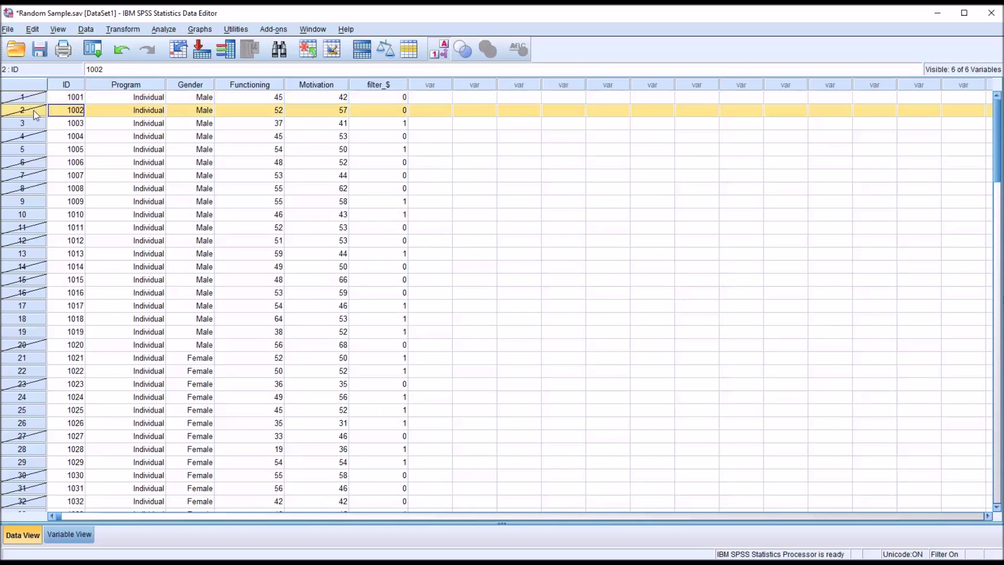
pyautogui.click(29, 126)
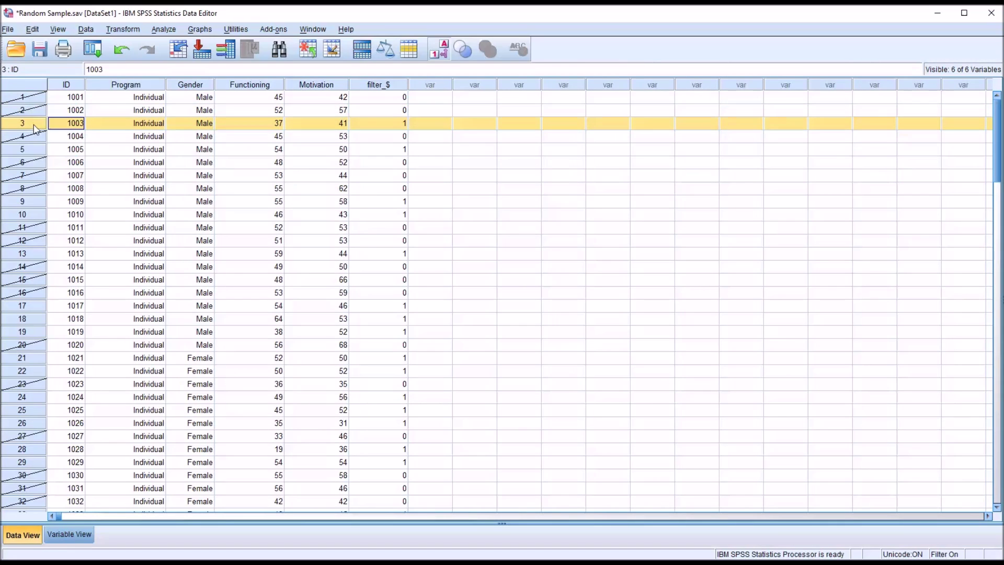
pyautogui.click(354, 127)
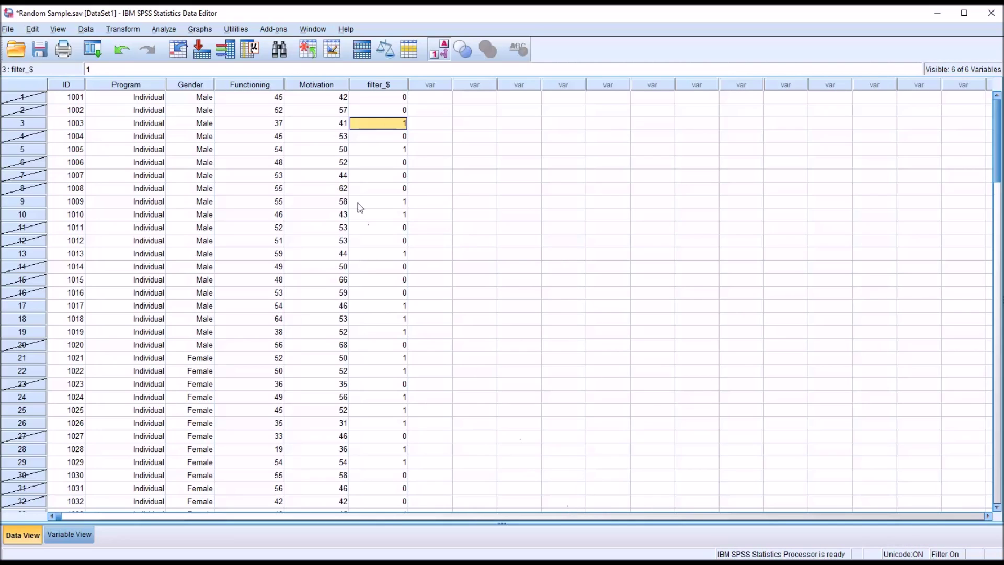
pyautogui.click(23, 99)
pyautogui.click(27, 110)
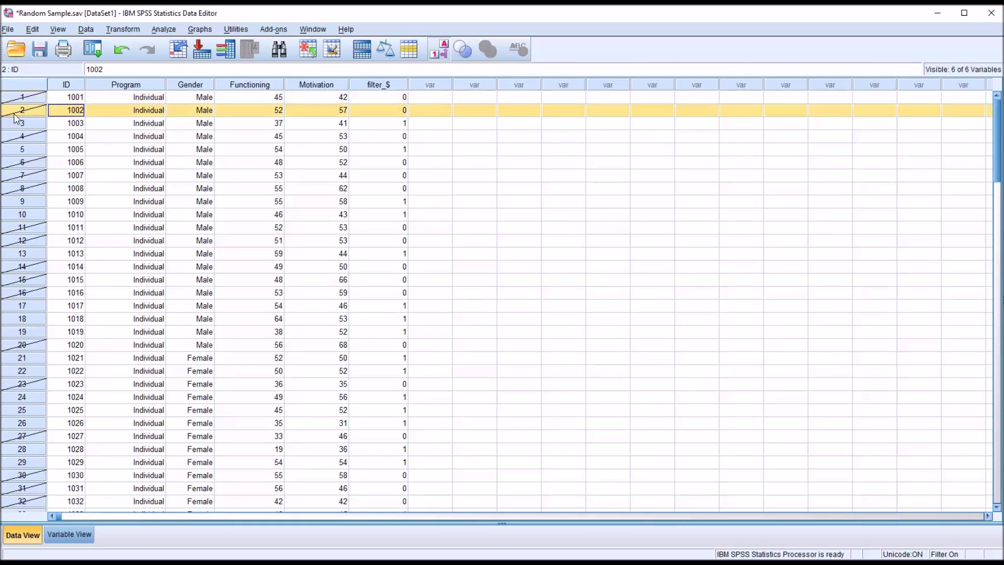
pyautogui.click(375, 128)
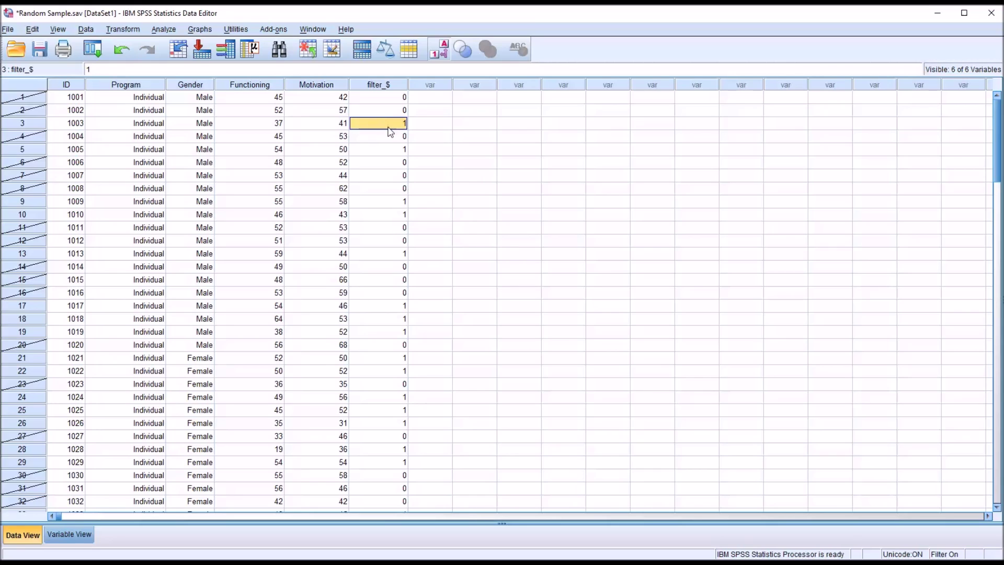
# Step: Rerun the approximately 50% random sample from Select Cases to draw a new sample
pyautogui.click(85, 29)
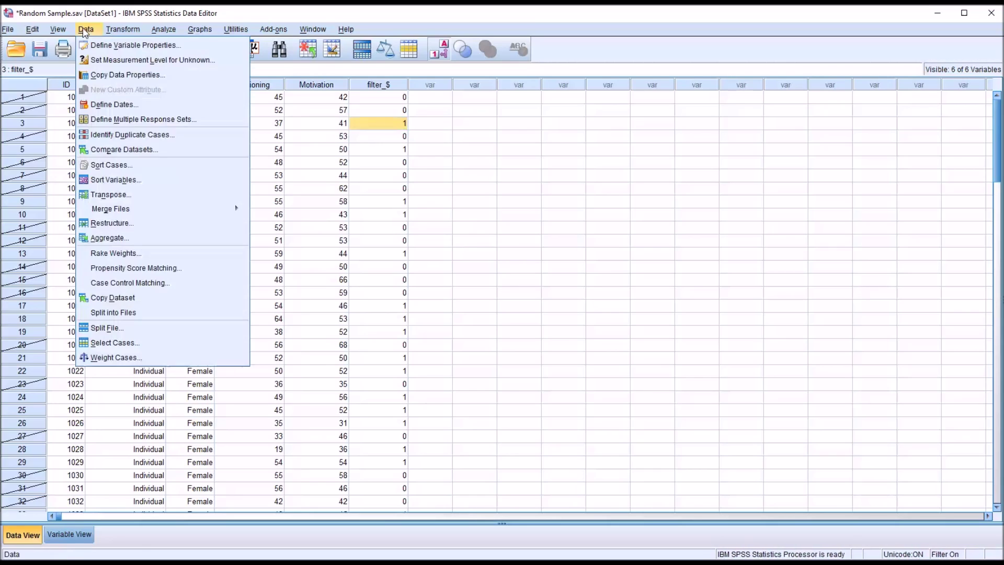
pyautogui.click(112, 342)
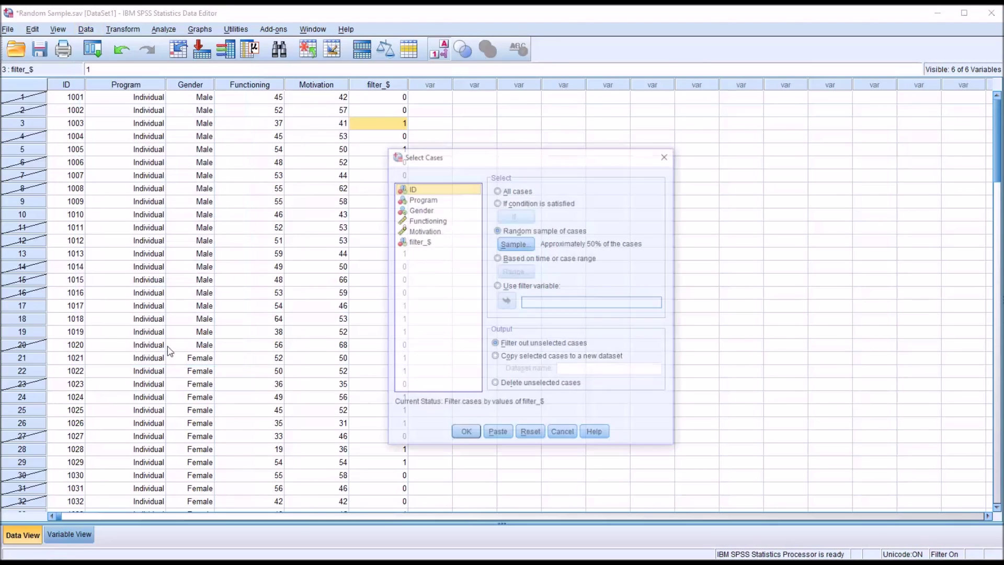
pyautogui.click(515, 244)
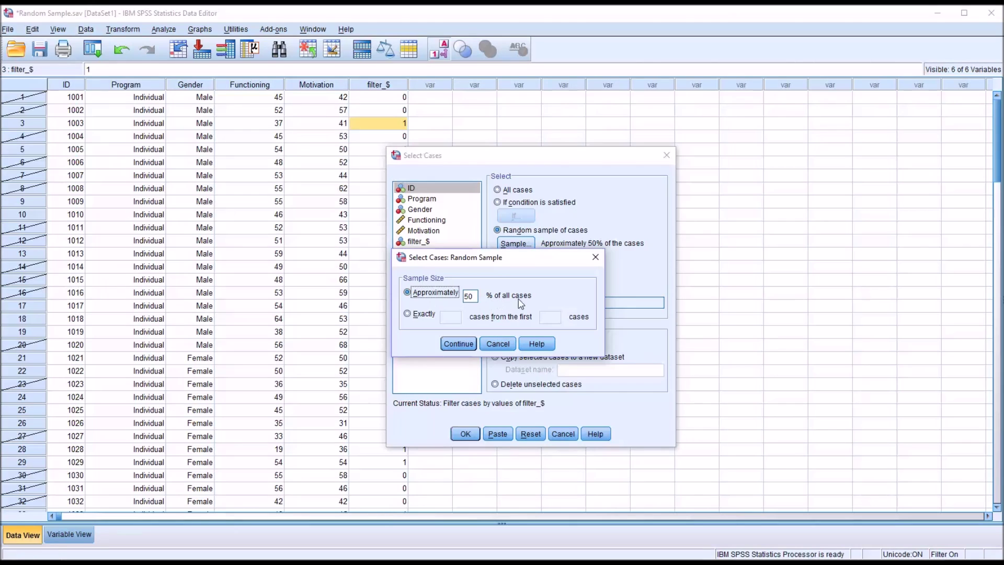
pyautogui.click(456, 344)
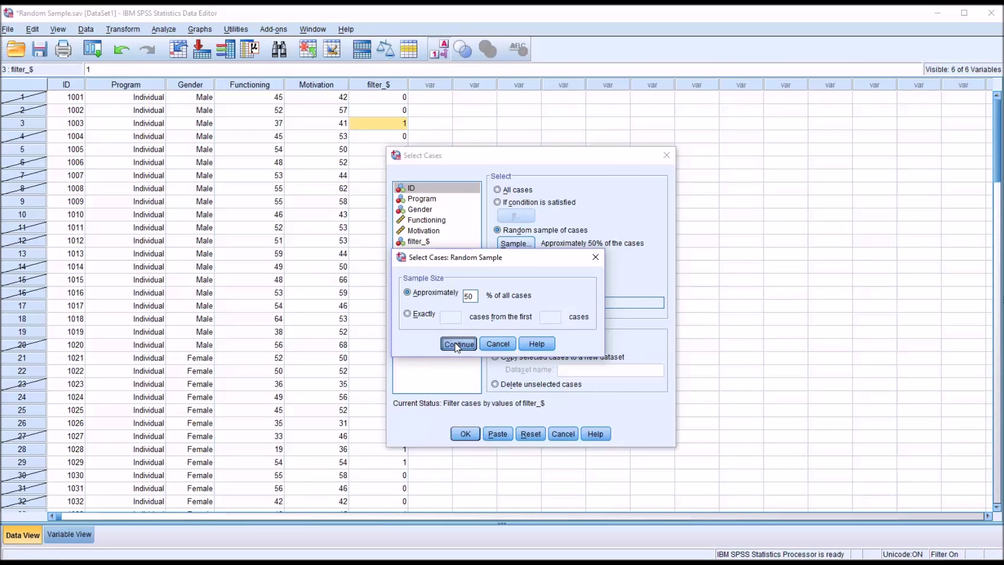
pyautogui.click(465, 434)
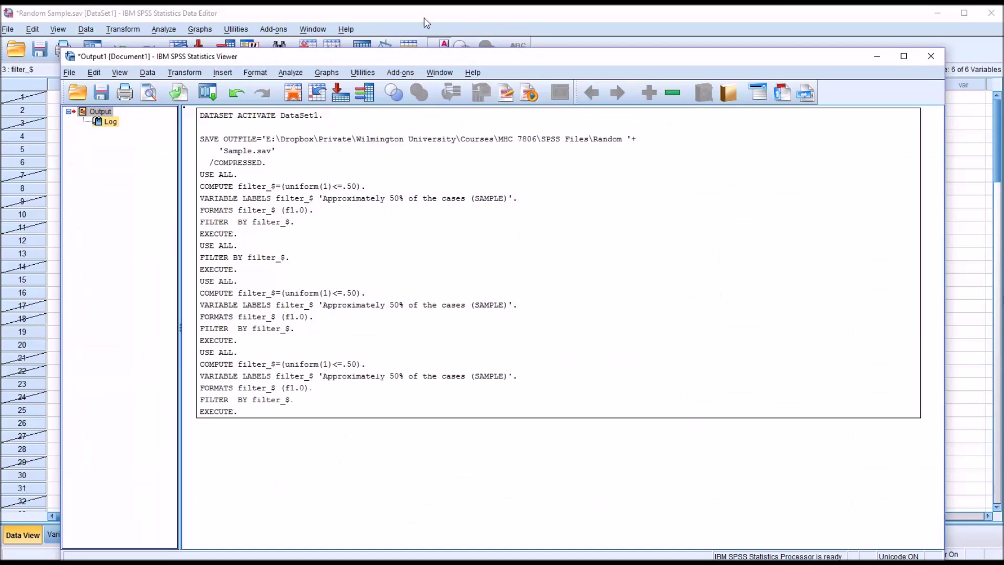
# Step: Return to the Data Editor and highlight the filter_$ column to check which cases are kept
pyautogui.click(427, 23)
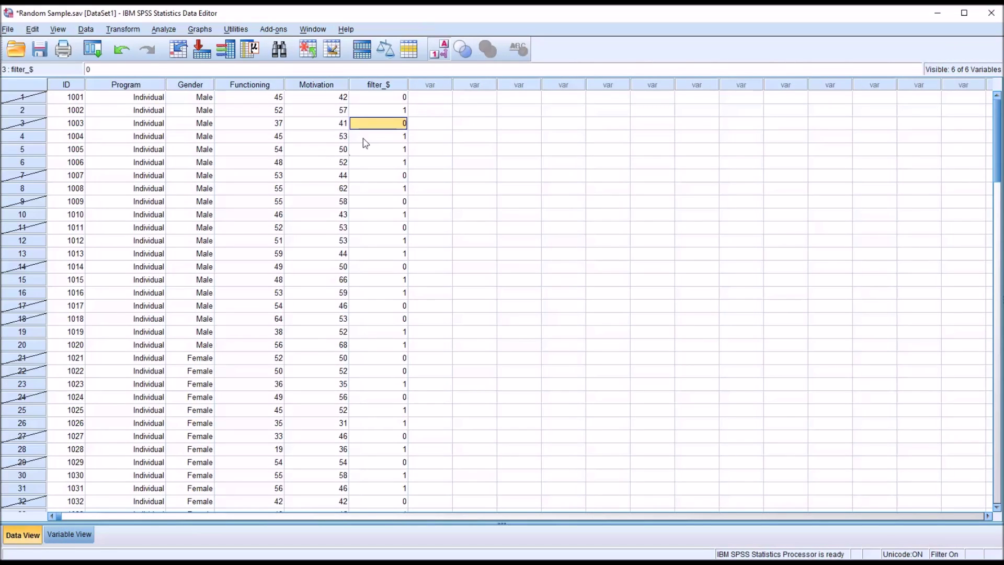
pyautogui.click(374, 87)
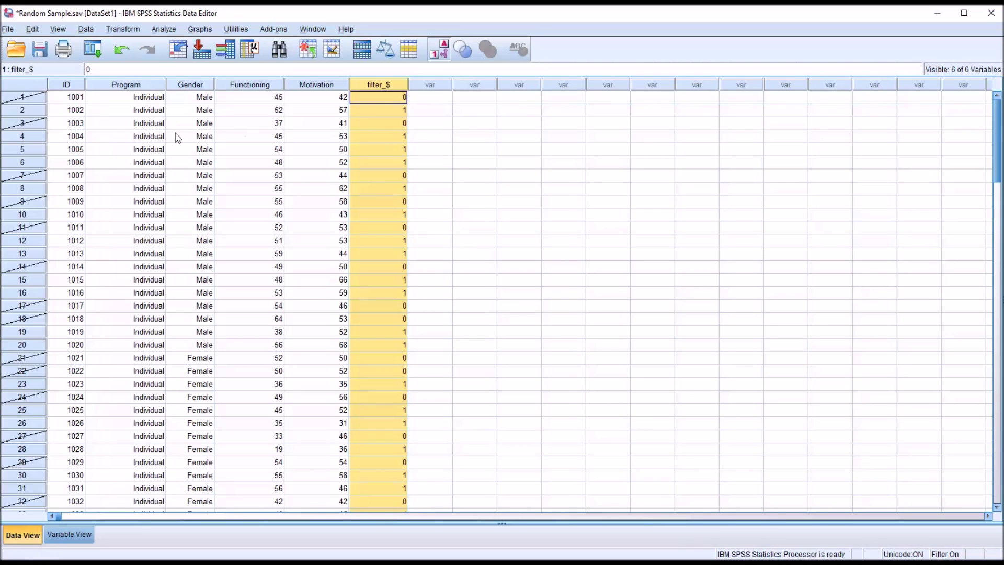
pyautogui.click(377, 98)
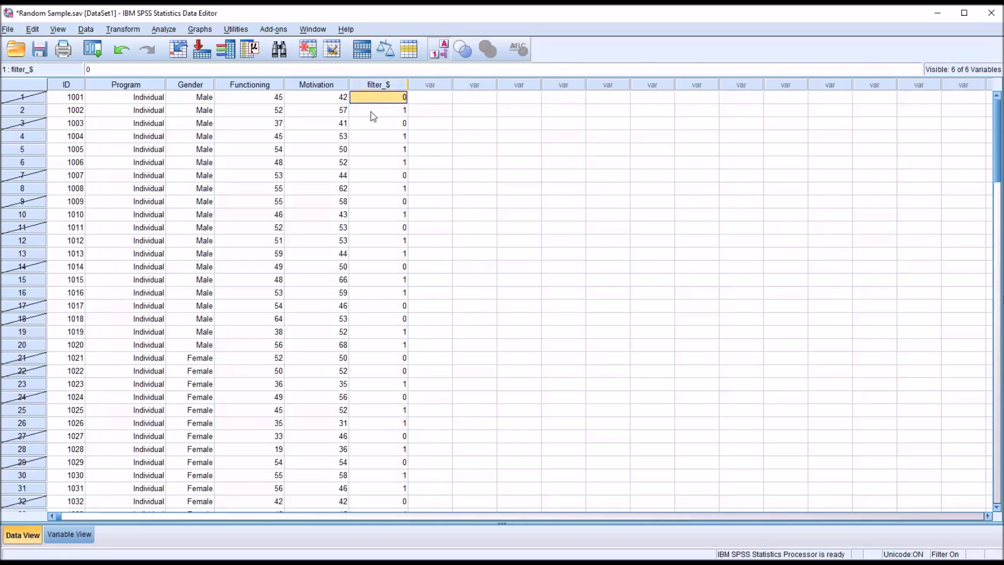
# Step: Filter to a random sample of exactly 30 cases from the first 80, then return to the data
pyautogui.click(86, 29)
pyautogui.click(112, 342)
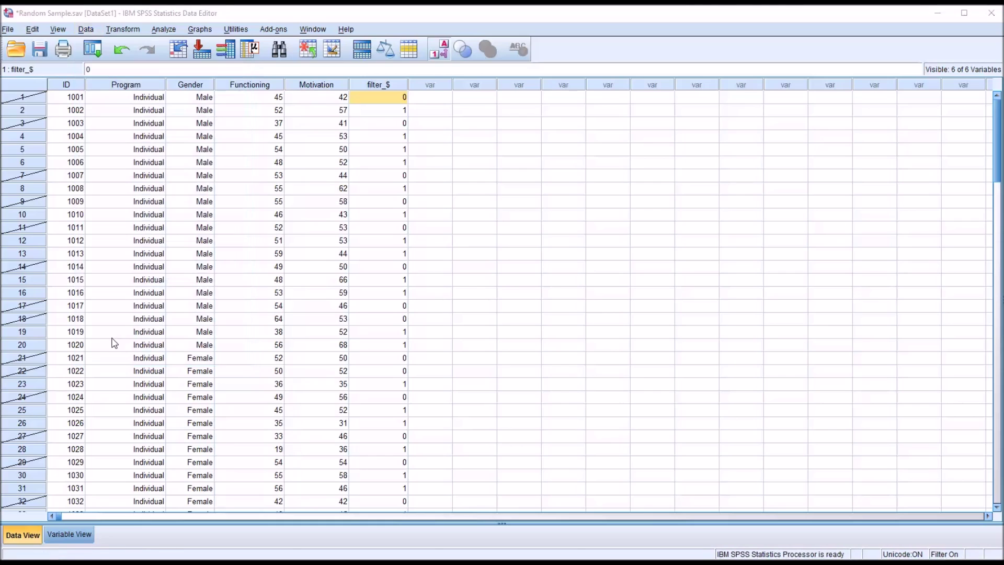
pyautogui.click(501, 245)
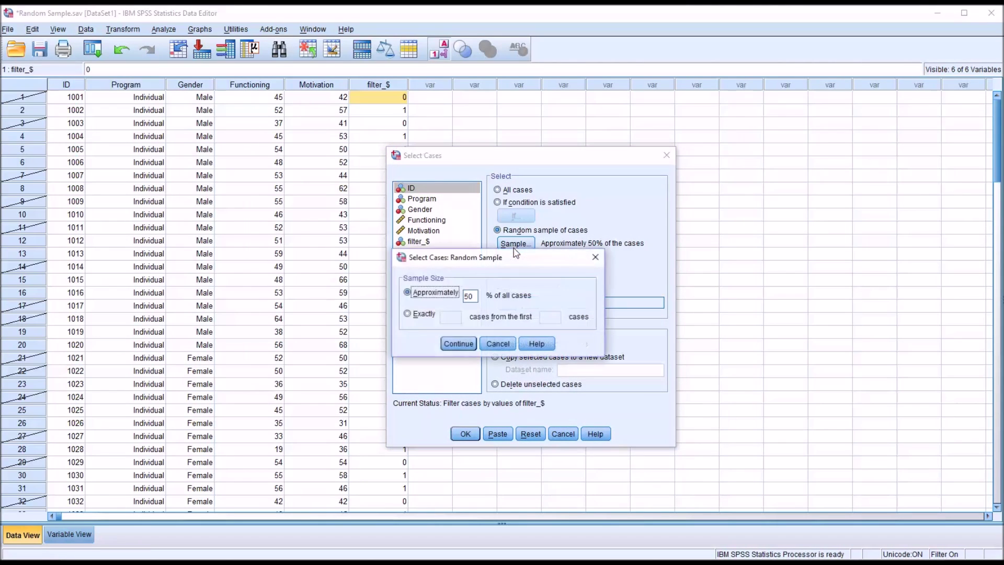
pyautogui.click(408, 315)
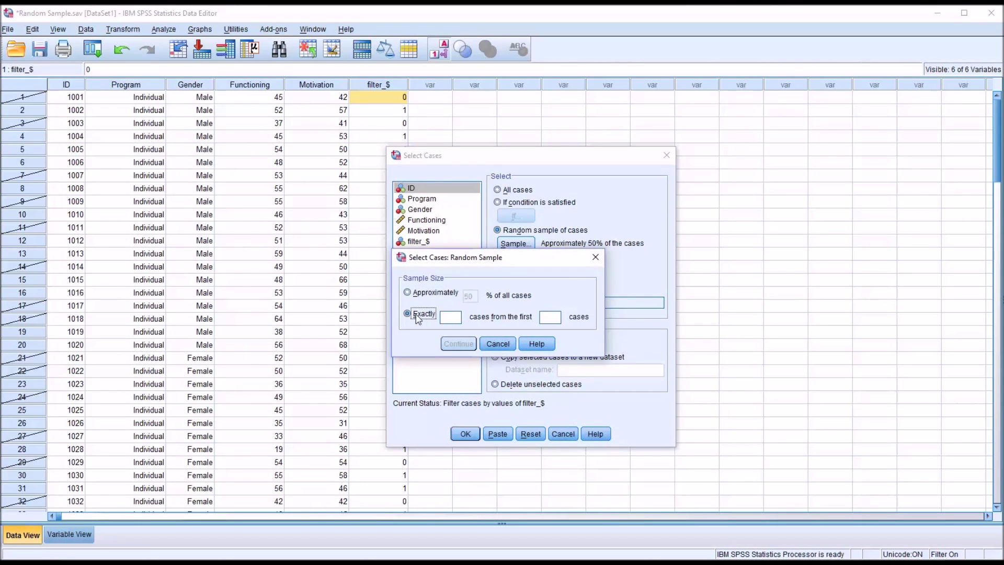
pyautogui.click(450, 318)
pyautogui.write('30')
pyautogui.click(549, 316)
pyautogui.write('80')
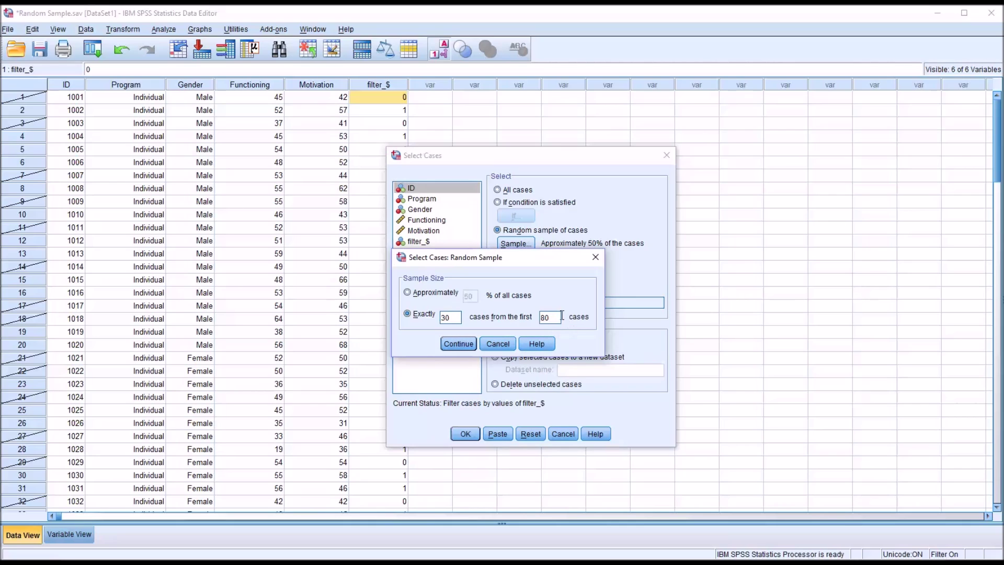
pyautogui.click(452, 345)
pyautogui.click(465, 433)
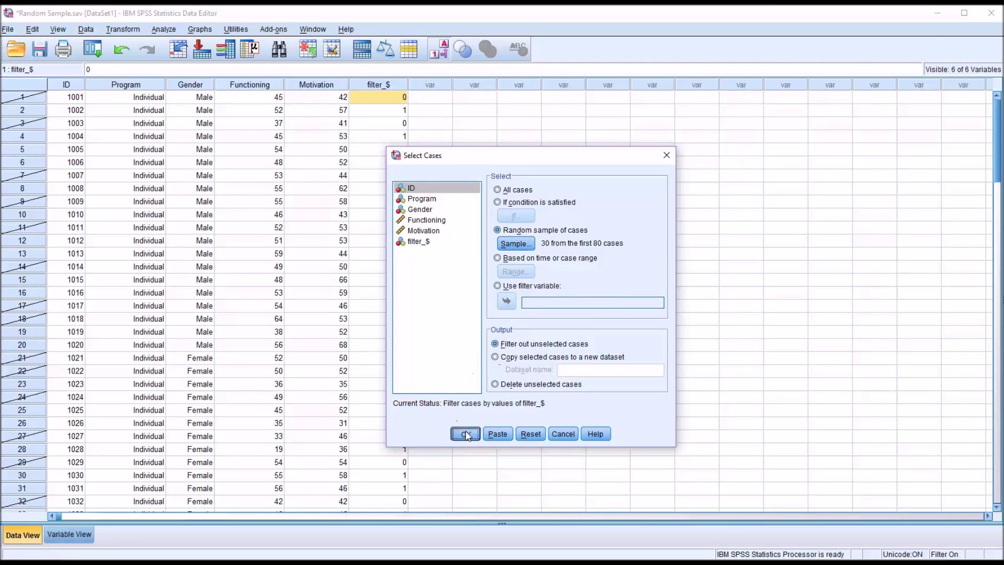
pyautogui.hotkey('alt', 'Tab')
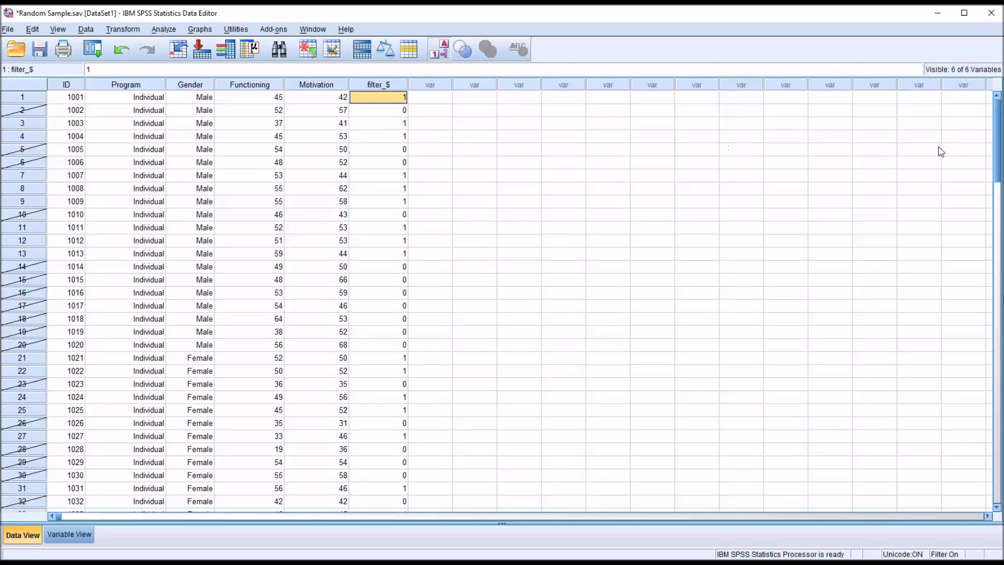
pyautogui.moveTo(997, 152); pyautogui.dragTo(962, 333)
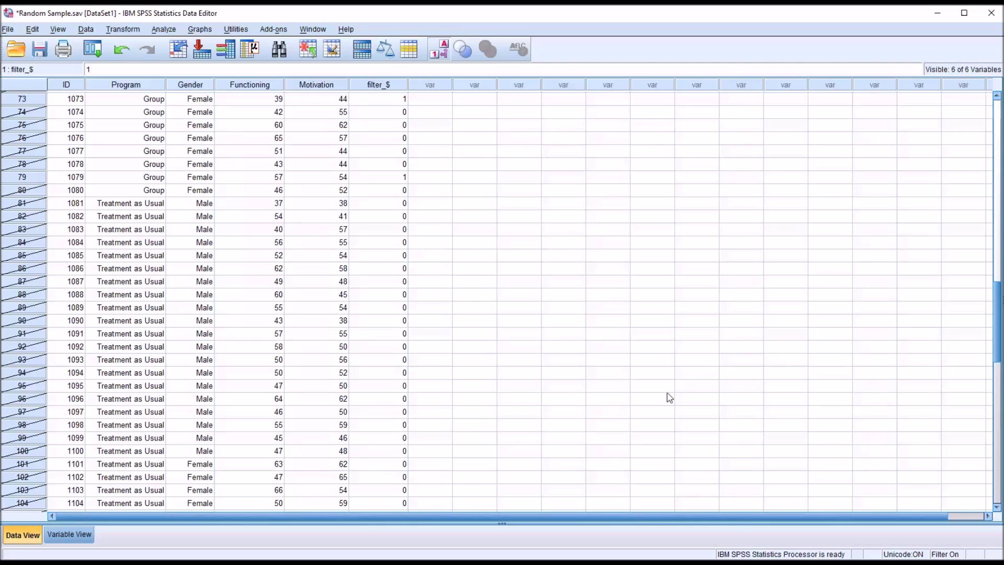
pyautogui.click(23, 204)
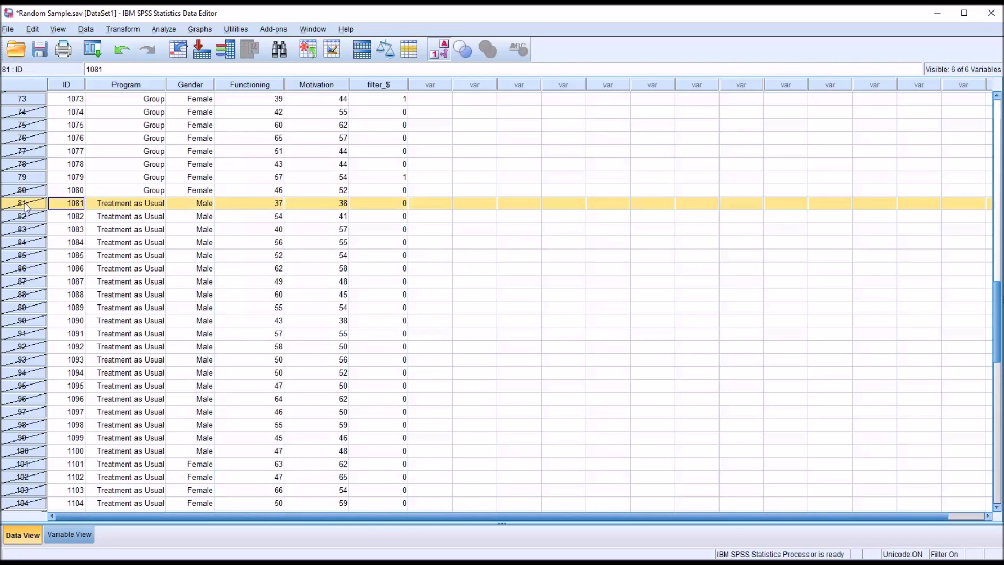
pyautogui.click(391, 203)
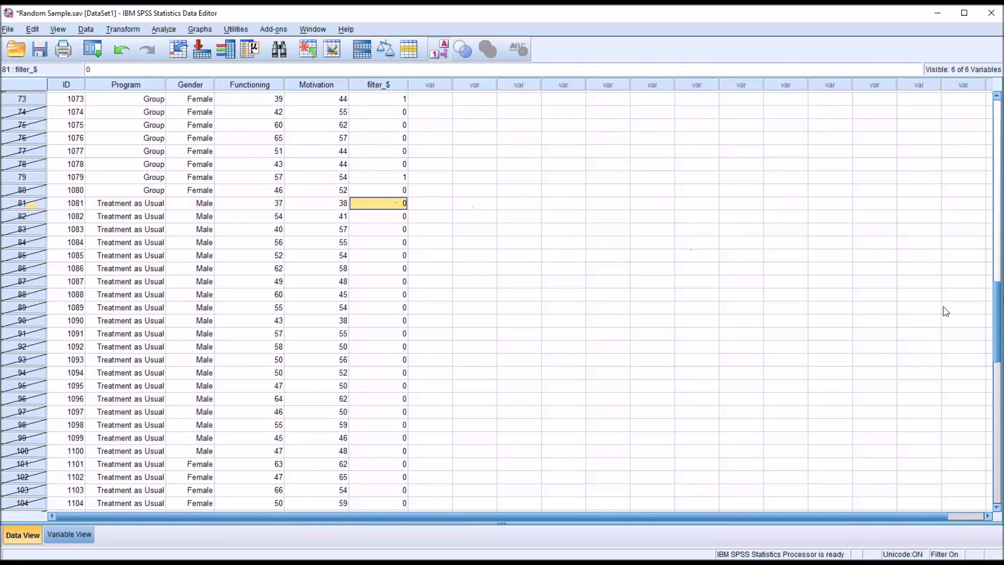
pyautogui.moveTo(998, 314); pyautogui.dragTo(985, 287)
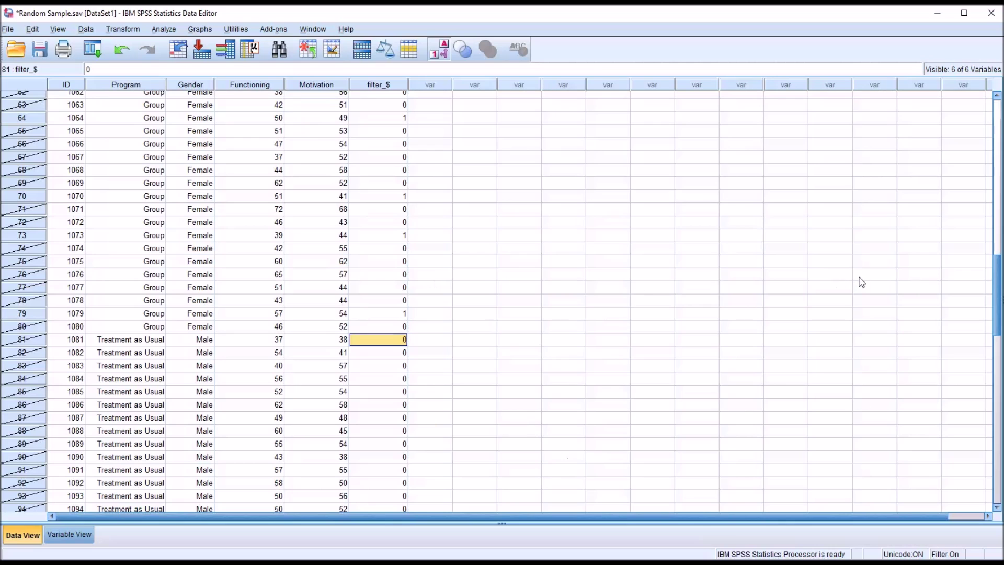
pyautogui.moveTo(996, 314); pyautogui.dragTo(967, 112)
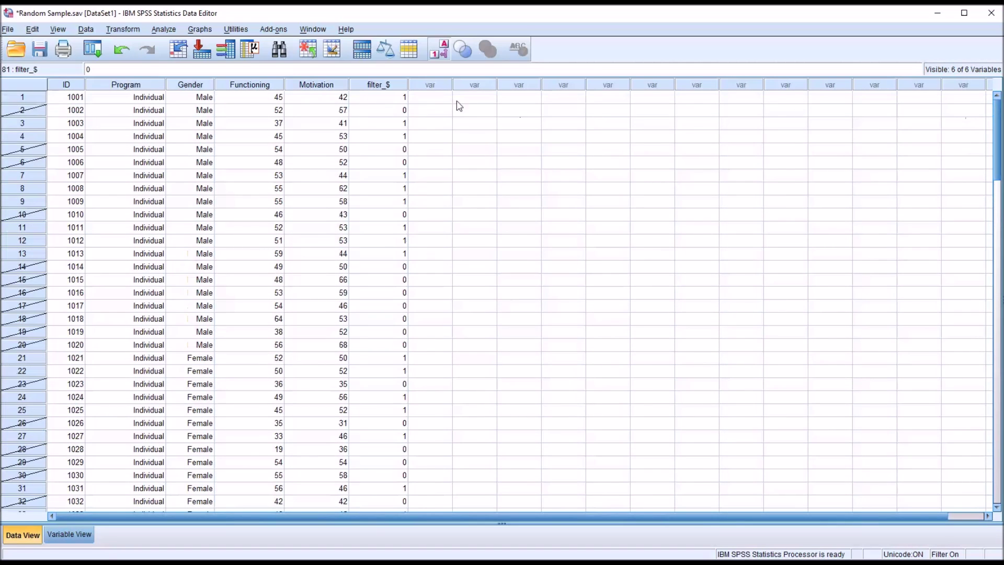
# Step: Delete the filter_$ variable and reopen the Select Cases dialog
pyautogui.rightClick(374, 88)
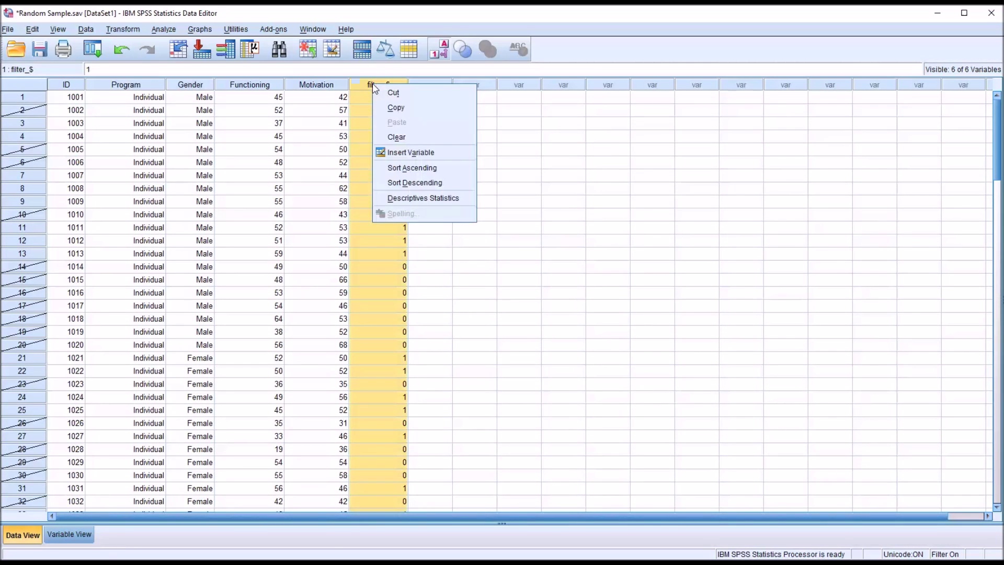
pyautogui.click(404, 139)
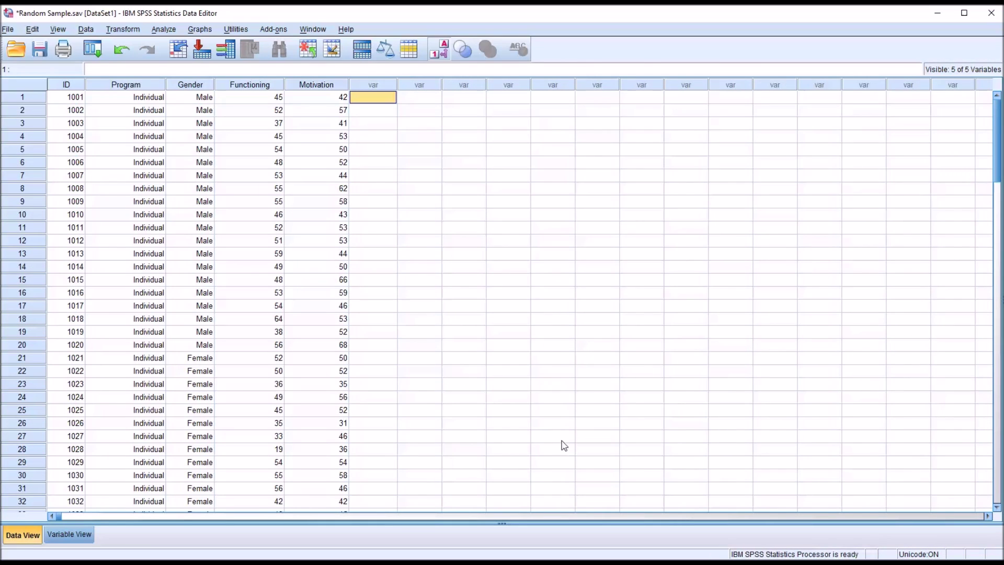
pyautogui.click(86, 30)
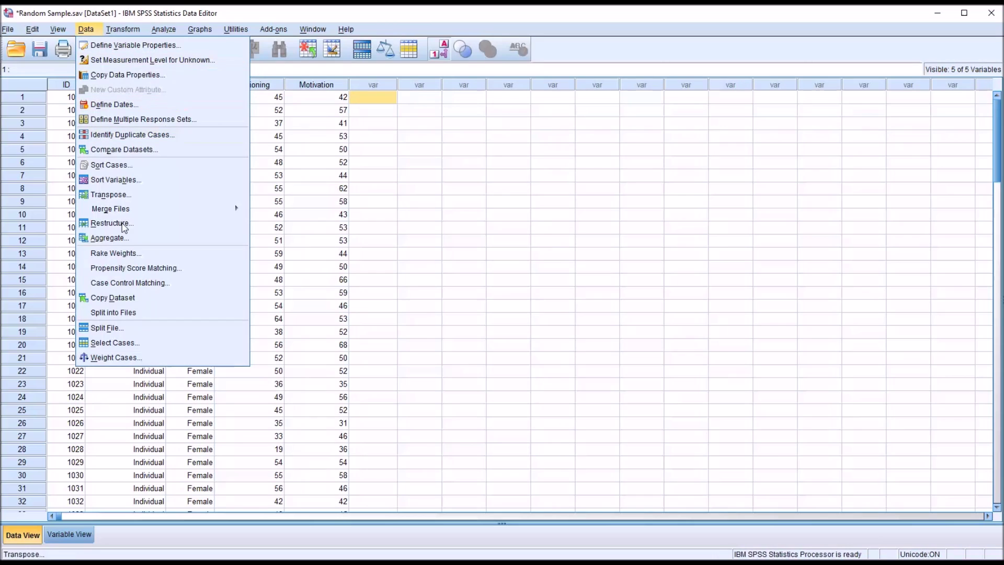
pyautogui.click(124, 343)
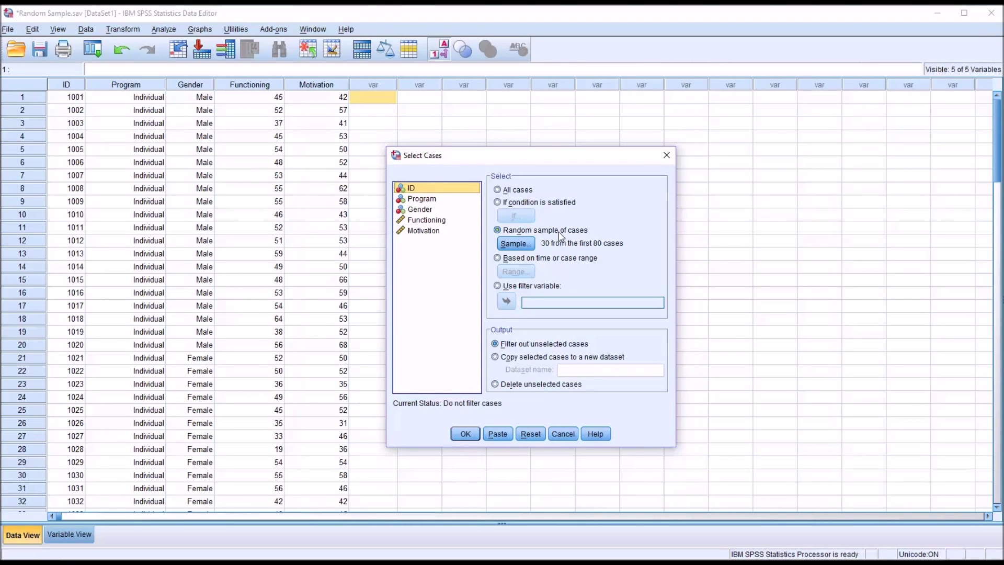
# Step: Preview the If condition builder and close it without setting a condition
pyautogui.click(497, 202)
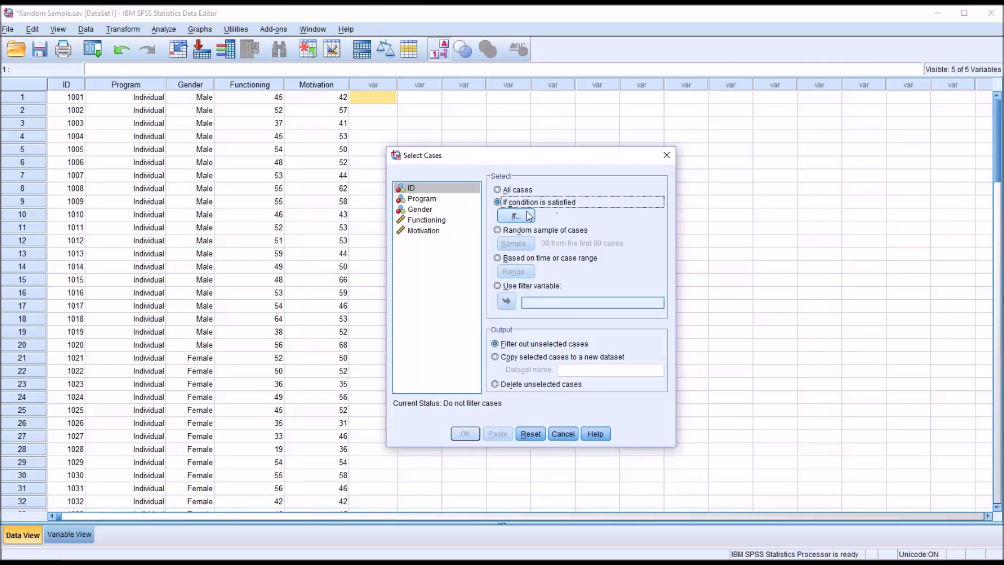
pyautogui.click(523, 217)
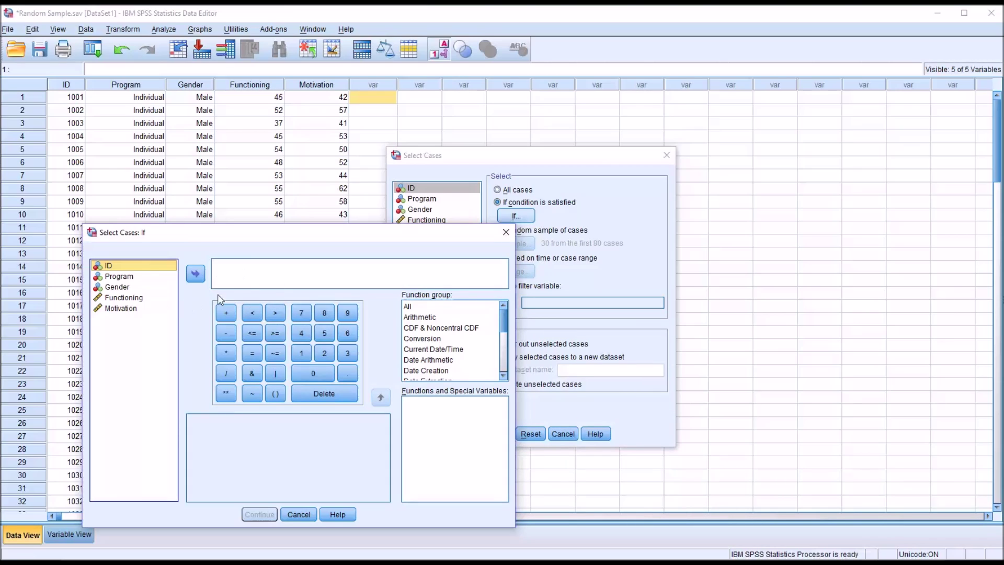
pyautogui.click(506, 231)
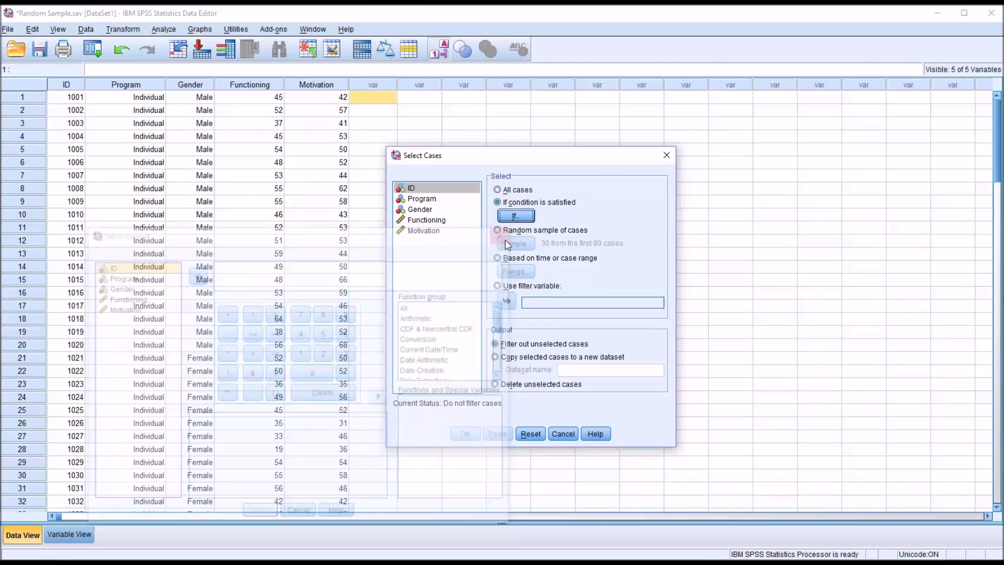
# Step: Select only cases 10 through 20 with the case range option and apply it
pyautogui.click(497, 258)
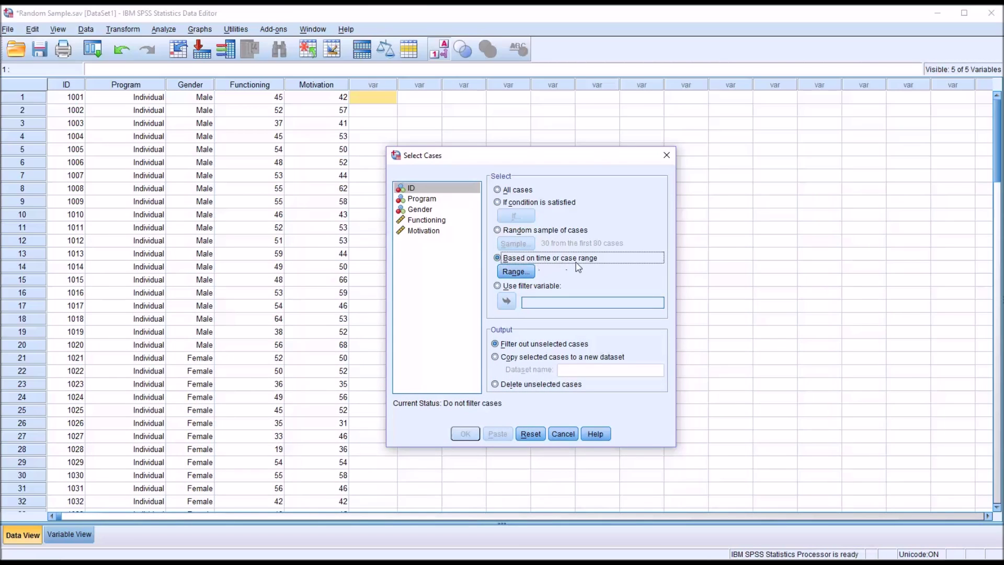
pyautogui.click(516, 273)
pyautogui.click(516, 272)
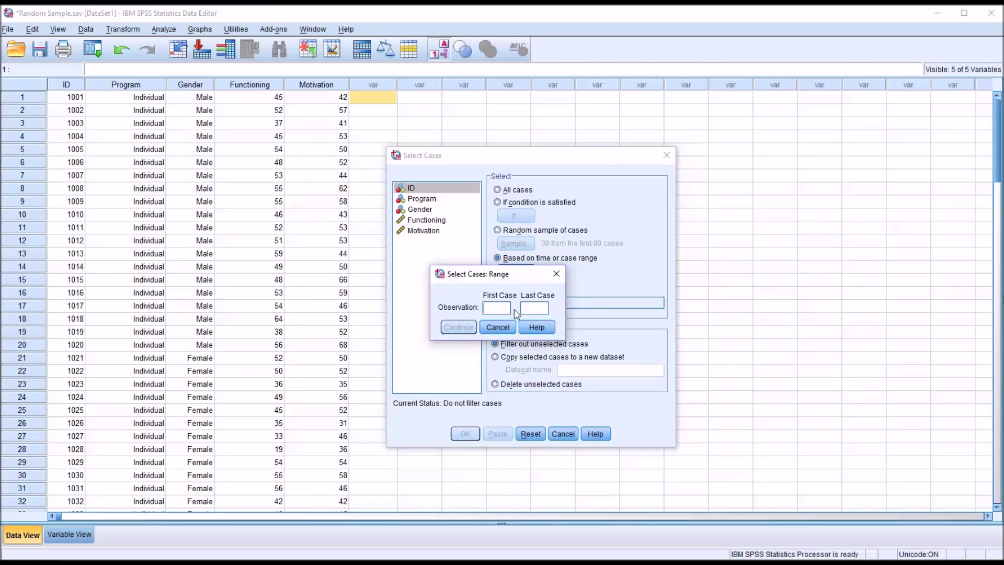
pyautogui.write('10')
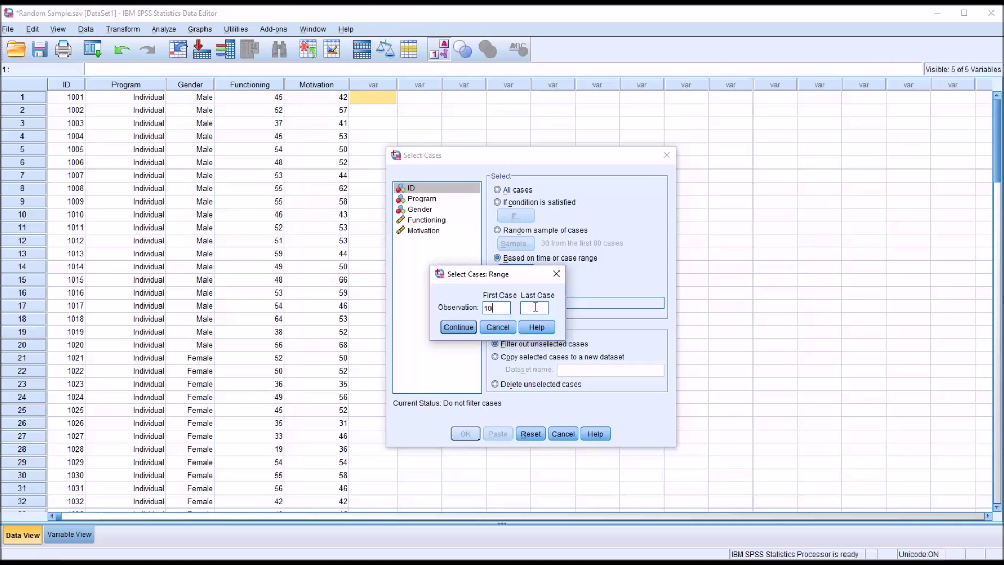
pyautogui.click(458, 327)
pyautogui.click(465, 434)
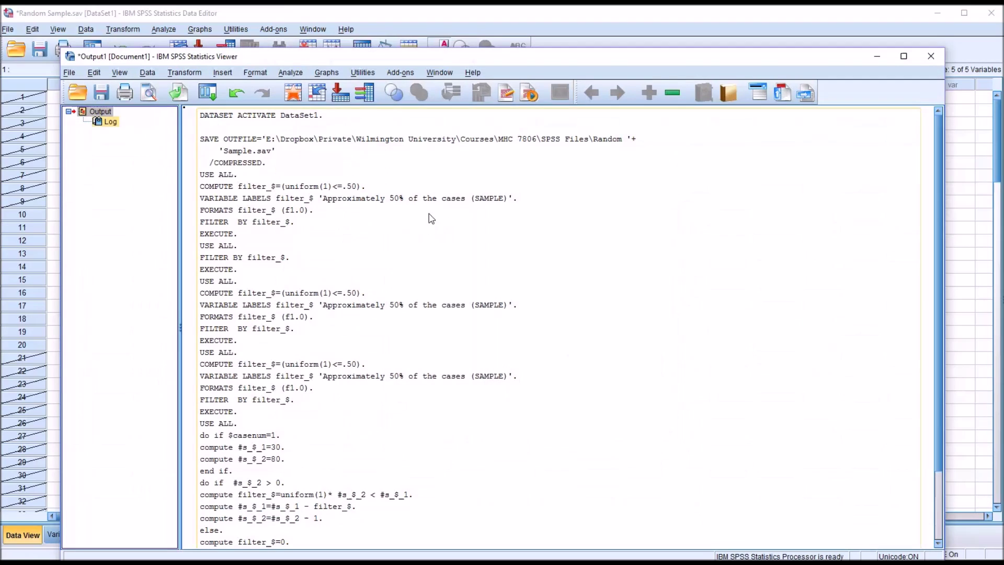
pyautogui.click(368, 16)
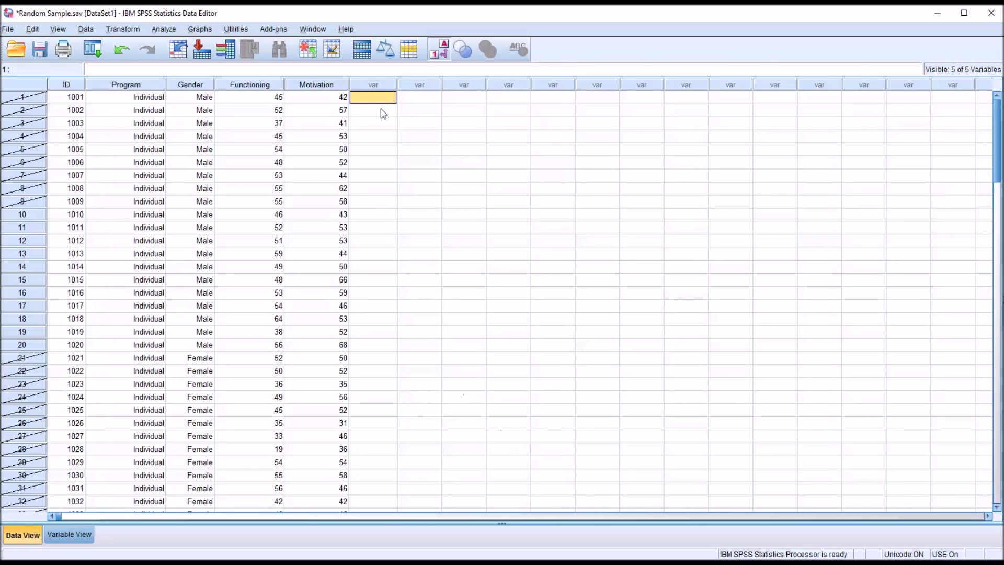
pyautogui.click(442, 57)
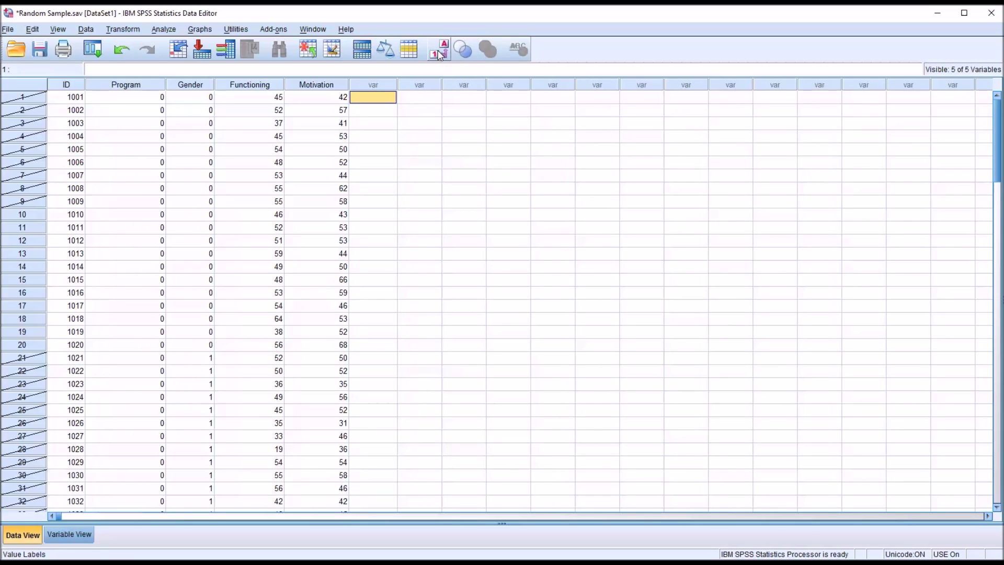
pyautogui.click(439, 55)
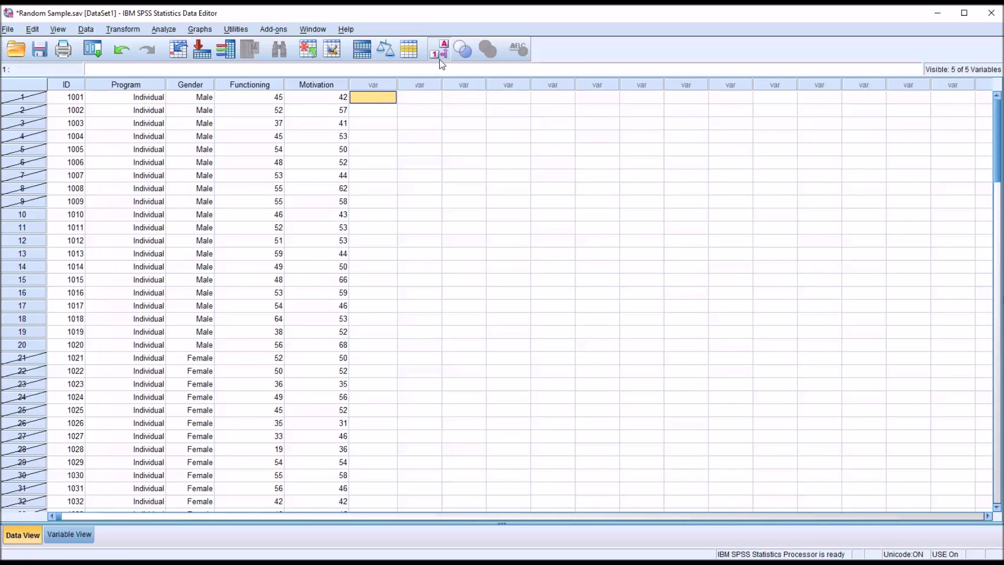
pyautogui.click(440, 59)
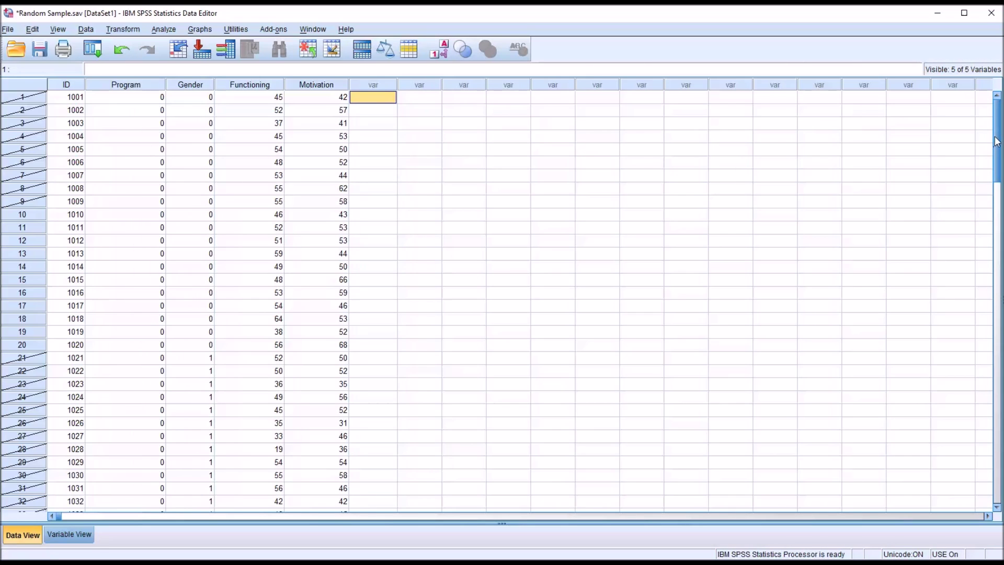
pyautogui.moveTo(997, 141)
pyautogui.mouseDown()
pyautogui.moveTo(998, 169)
pyautogui.moveTo(997, 140)
pyautogui.mouseUp()
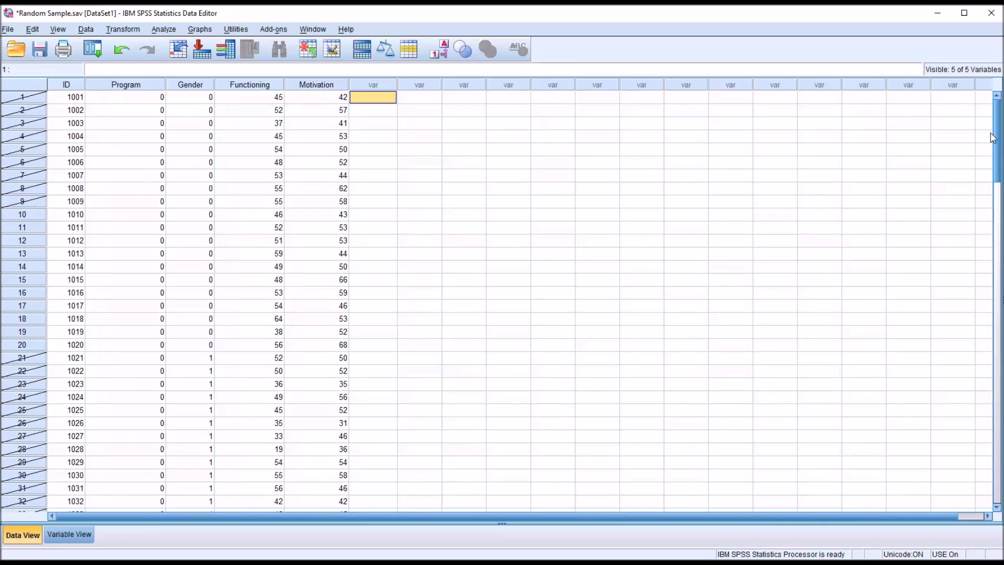
pyautogui.click(440, 54)
pyautogui.click(442, 52)
pyautogui.click(440, 50)
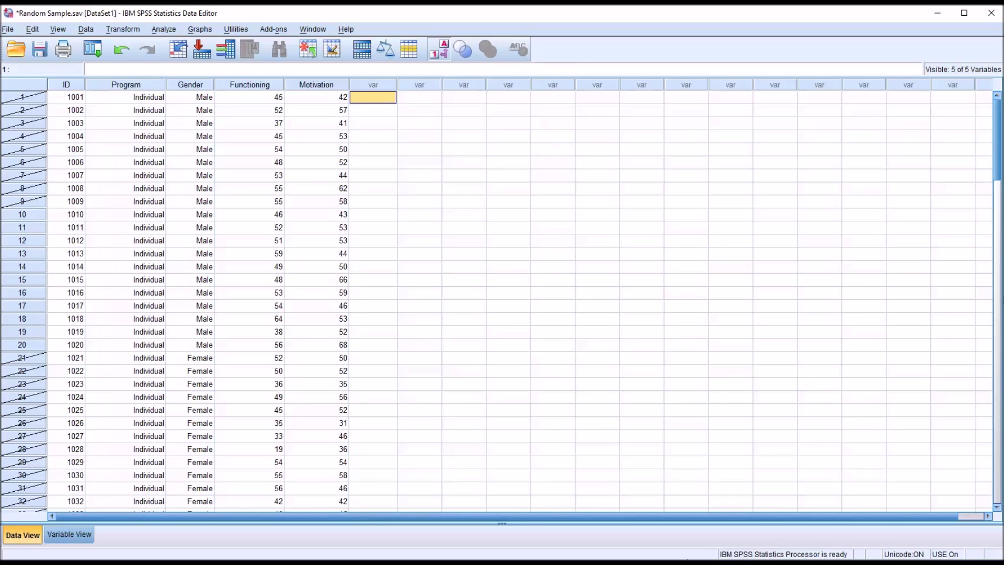
# Step: Reset Select Cases and apply Program as the filter variable
pyautogui.click(86, 30)
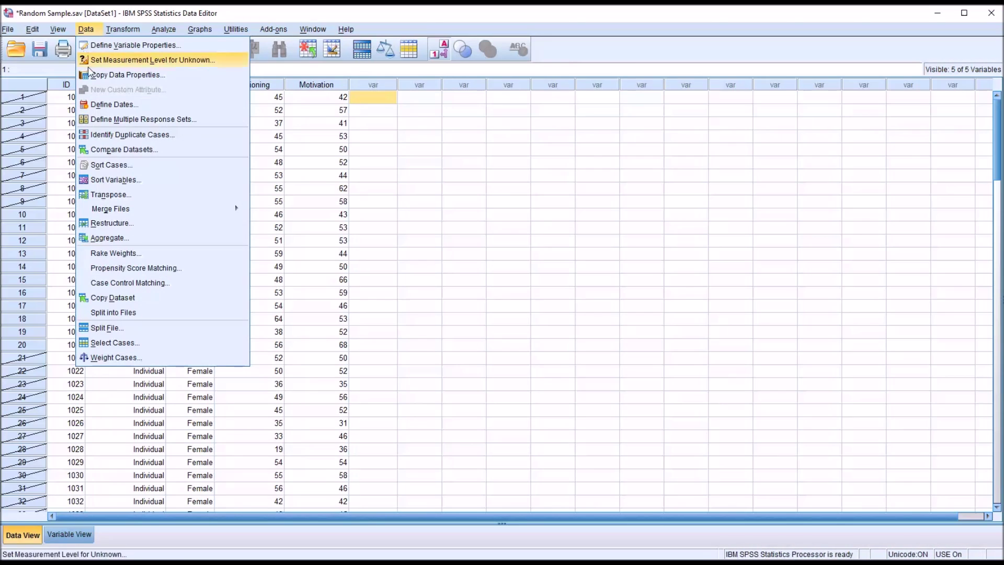
pyautogui.click(115, 343)
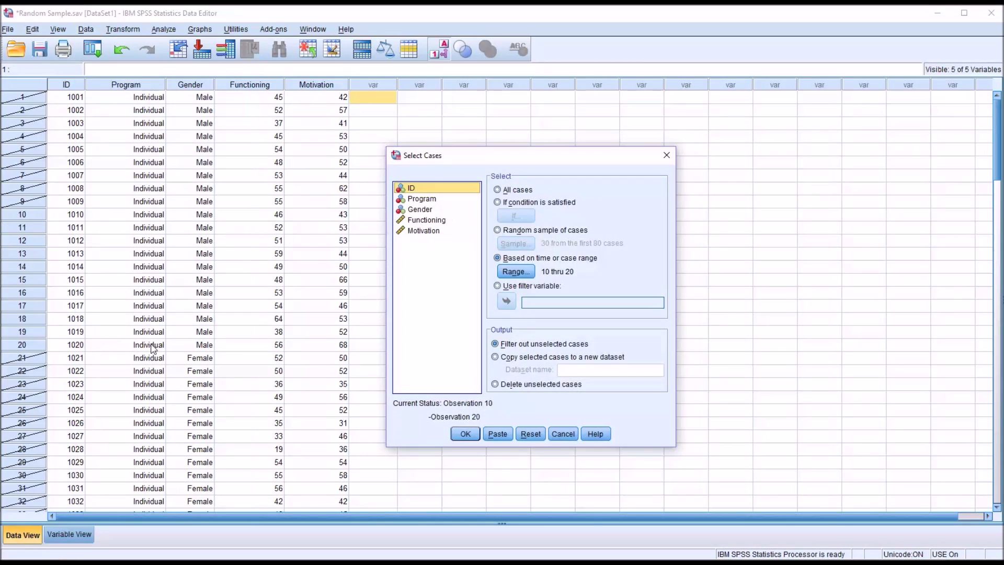
pyautogui.click(534, 435)
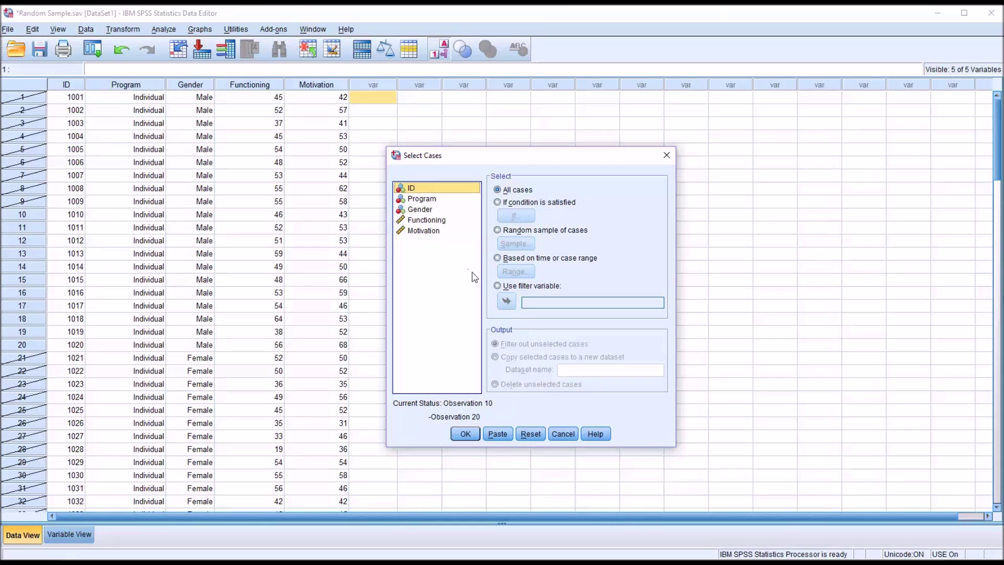
pyautogui.click(497, 285)
pyautogui.moveTo(413, 198); pyautogui.dragTo(525, 306)
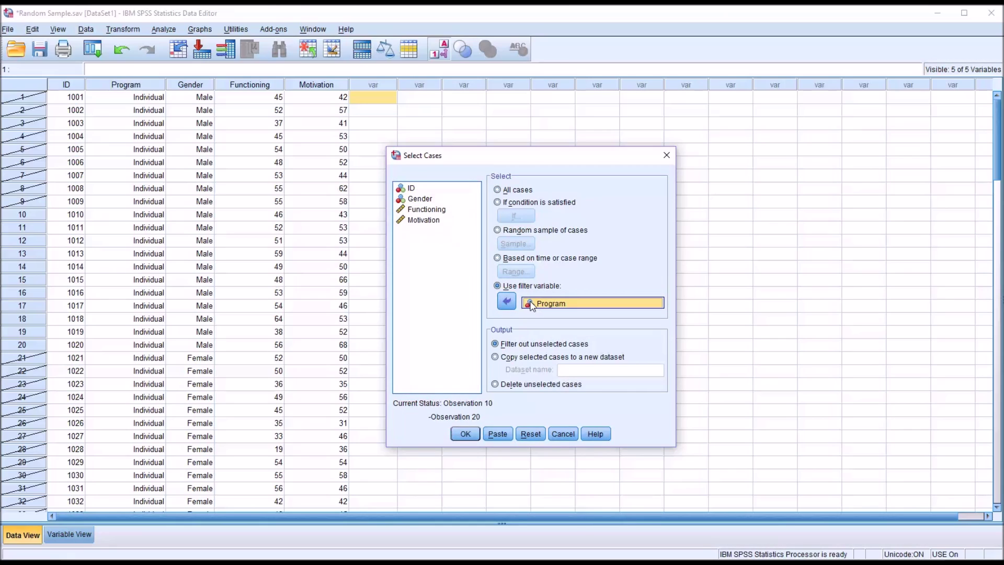
pyautogui.click(463, 434)
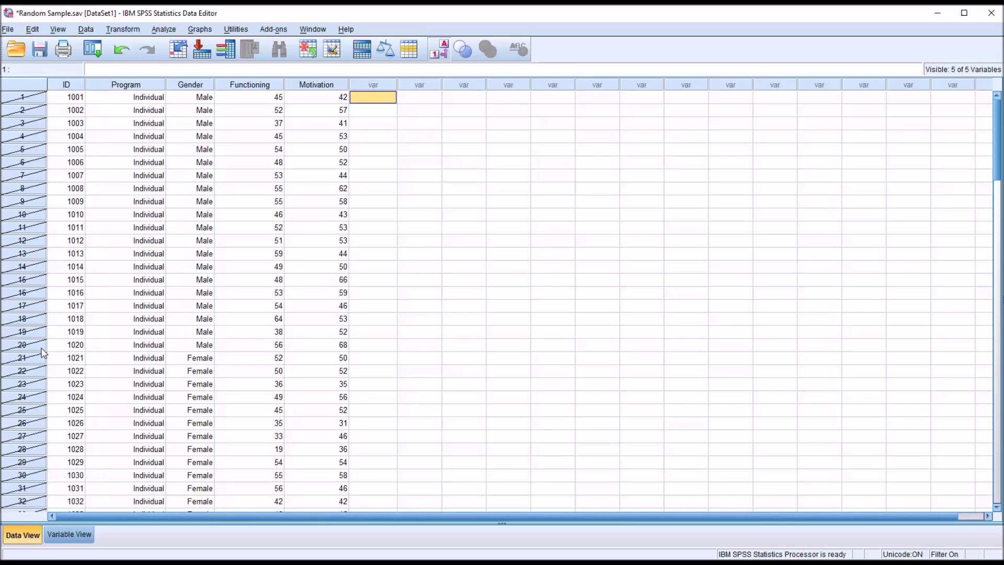
# Step: Turn Value Labels off to show numeric codes and inspect case 41's Program value
pyautogui.moveTo(997, 140); pyautogui.dragTo(998, 226)
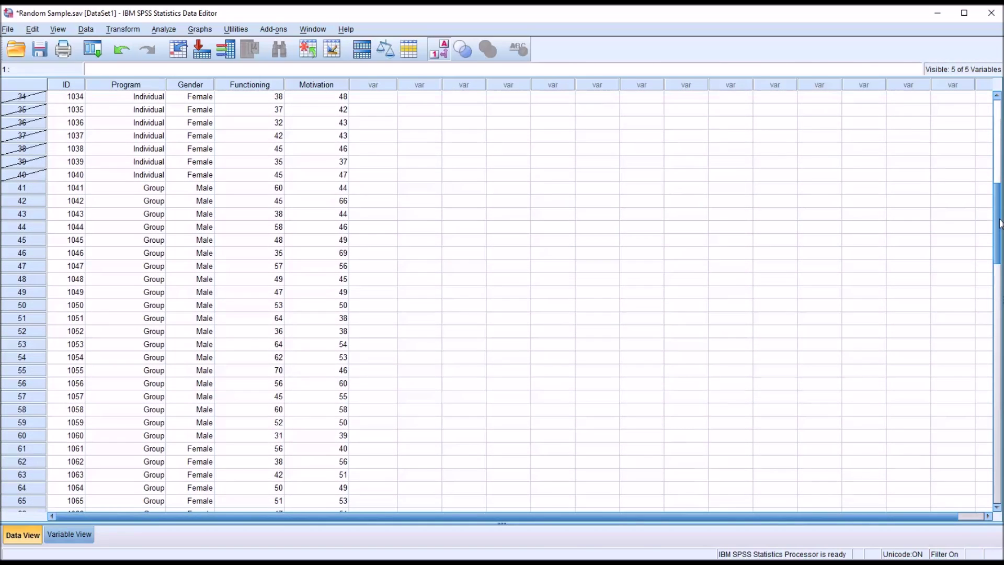
pyautogui.click(442, 52)
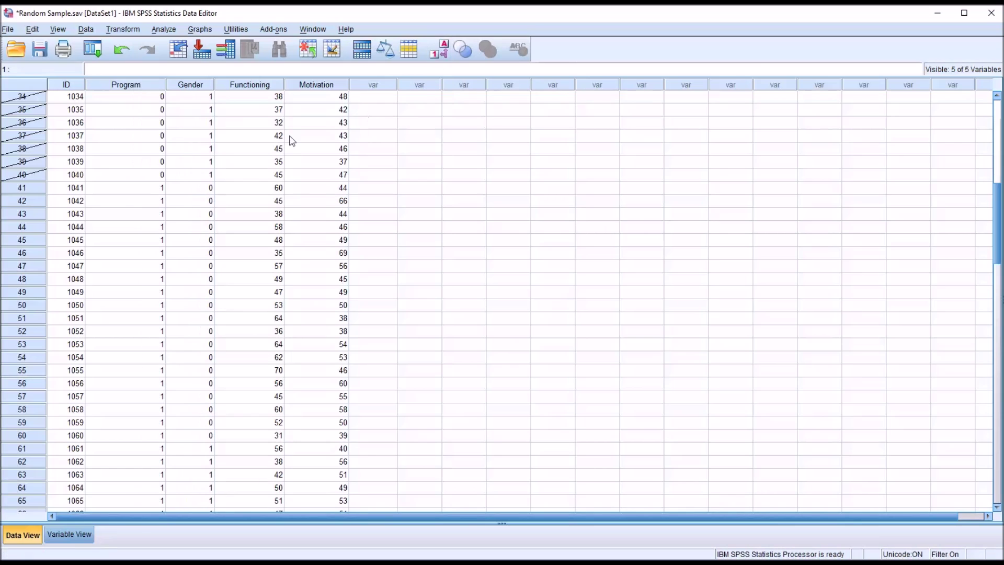
pyautogui.click(133, 202)
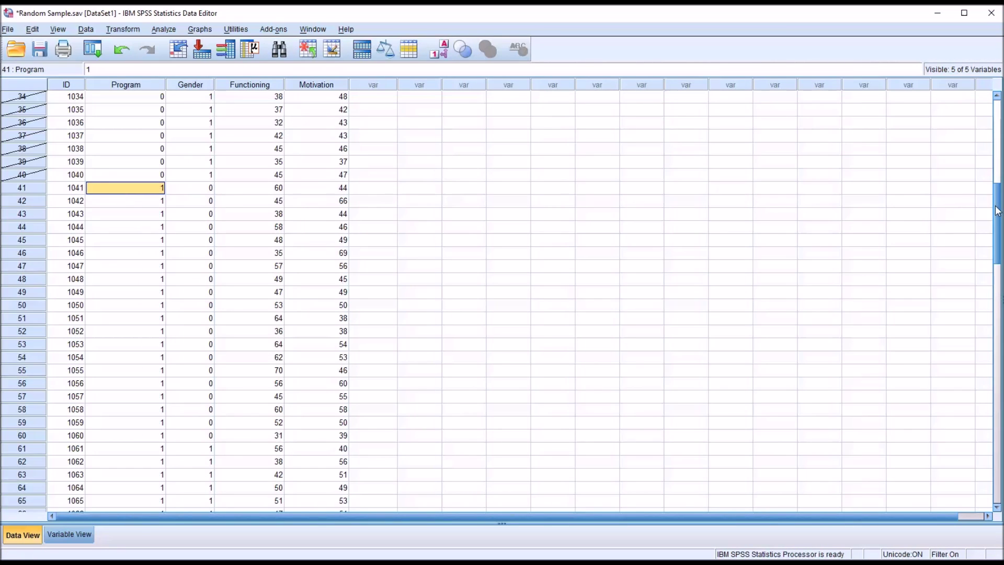
pyautogui.moveTo(998, 209); pyautogui.dragTo(973, 126)
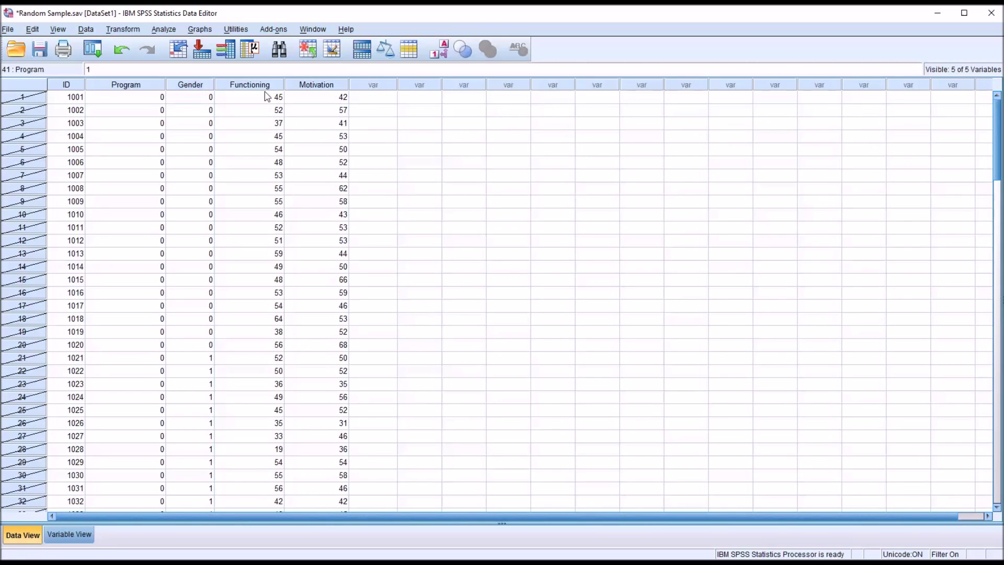
# Step: Replace Program with Gender as the filter variable in Select Cases and apply it
pyautogui.click(87, 29)
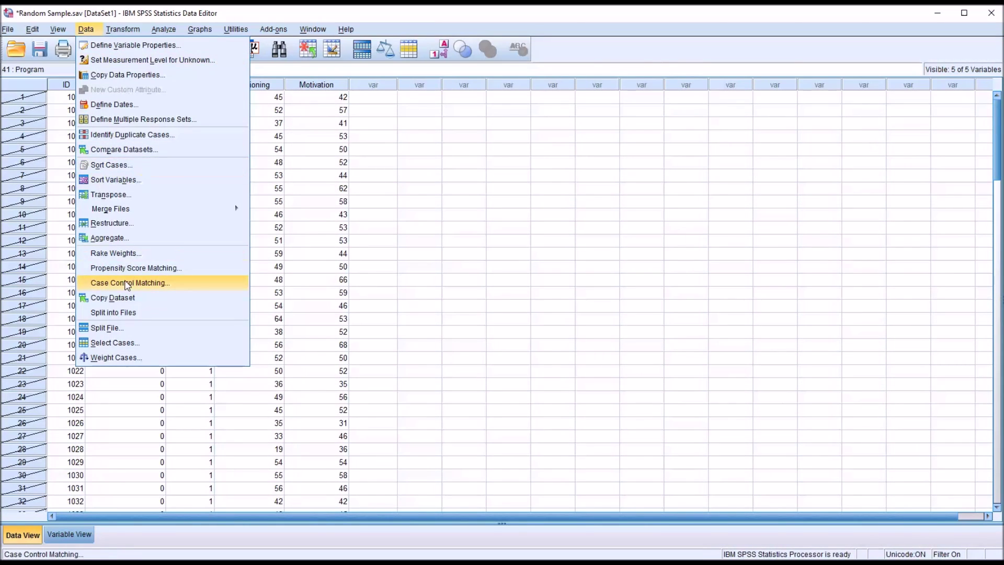
pyautogui.click(119, 344)
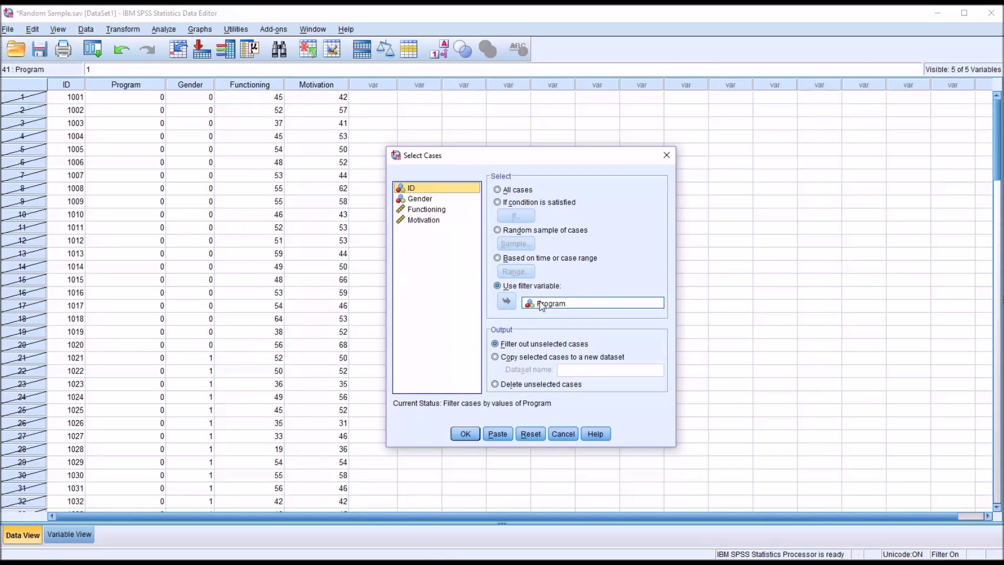
pyautogui.moveTo(541, 306)
pyautogui.mouseDown()
pyautogui.moveTo(434, 227)
pyautogui.moveTo(439, 207)
pyautogui.moveTo(421, 202)
pyautogui.moveTo(513, 298)
pyautogui.moveTo(535, 305)
pyautogui.mouseUp()
pyautogui.click(465, 434)
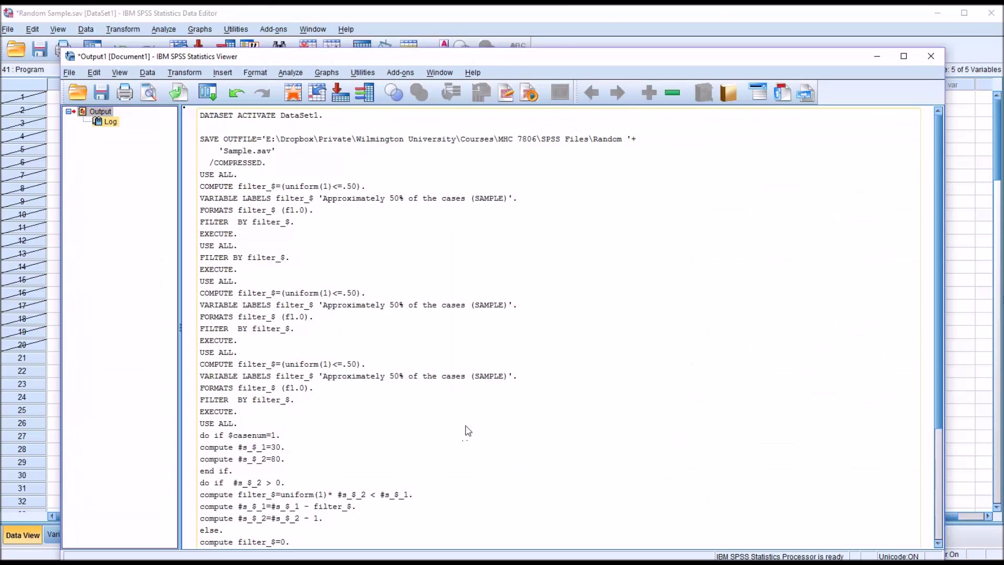
# Step: Turn Value Labels back on in the Data Editor and scroll through the filtered cases
pyautogui.click(432, 21)
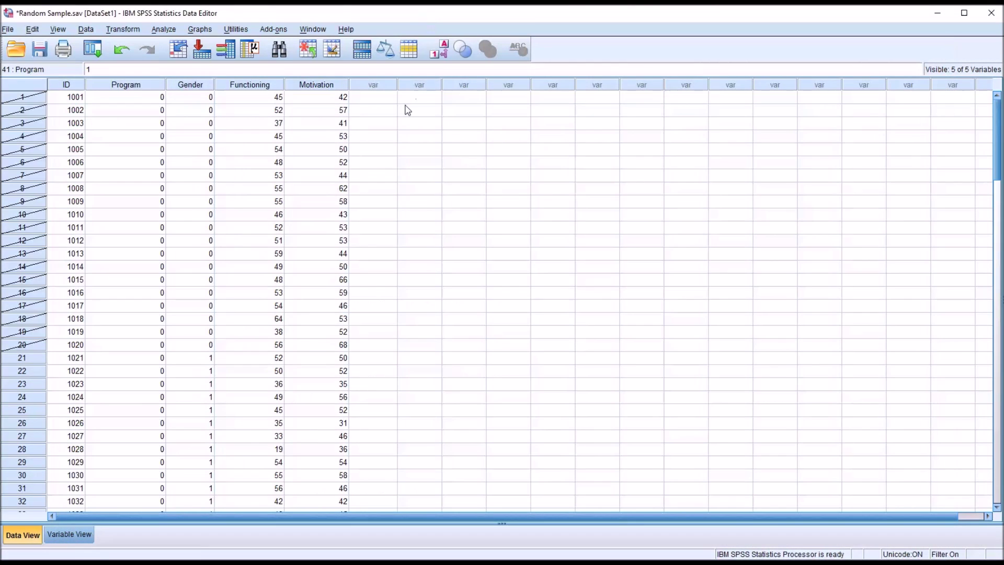
pyautogui.click(438, 49)
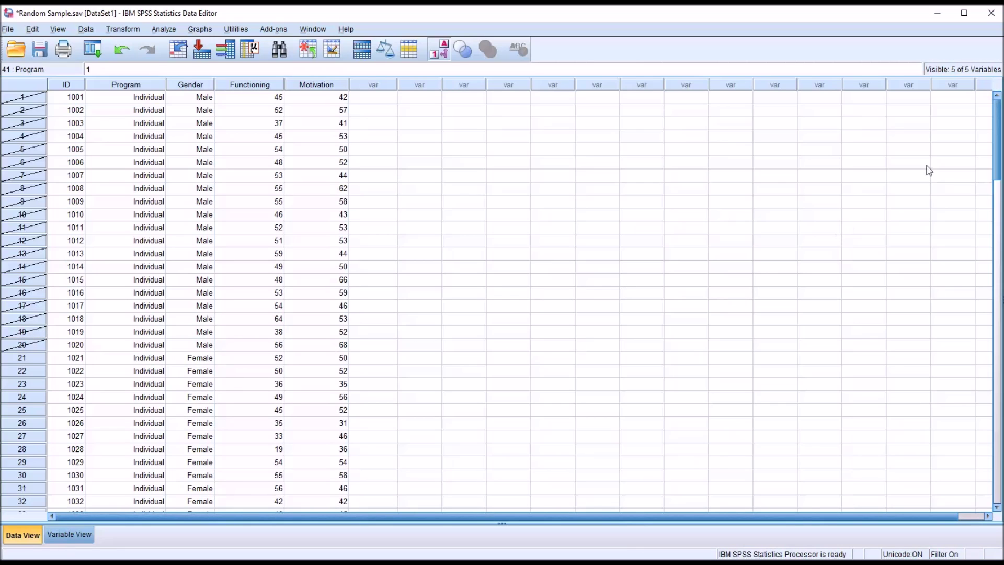
pyautogui.moveTo(995, 135); pyautogui.dragTo(1000, 163)
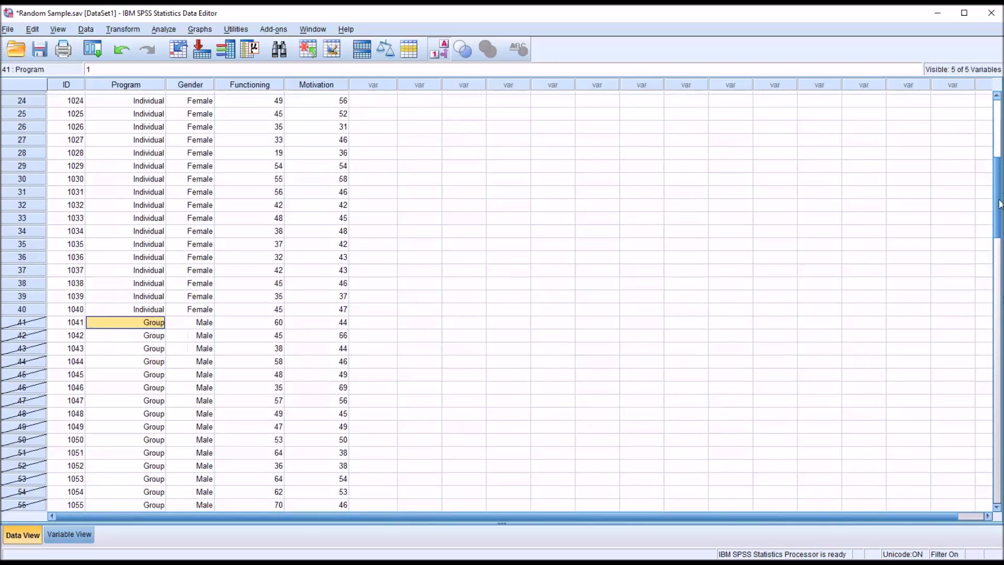
pyautogui.moveTo(999, 204); pyautogui.dragTo(997, 130)
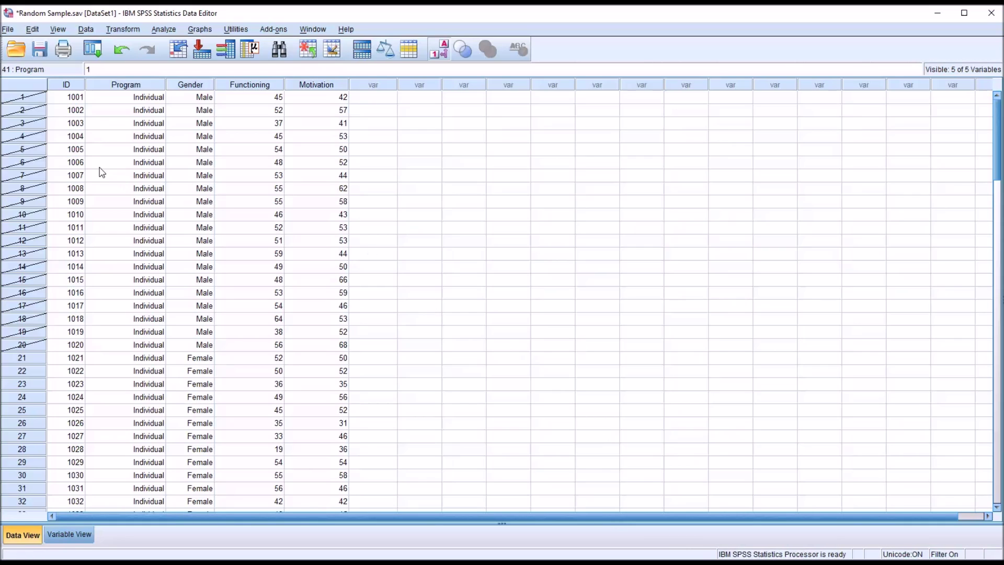
# Step: Reset Select Cases to All cases, apply it, and return to the Data Editor
pyautogui.click(86, 29)
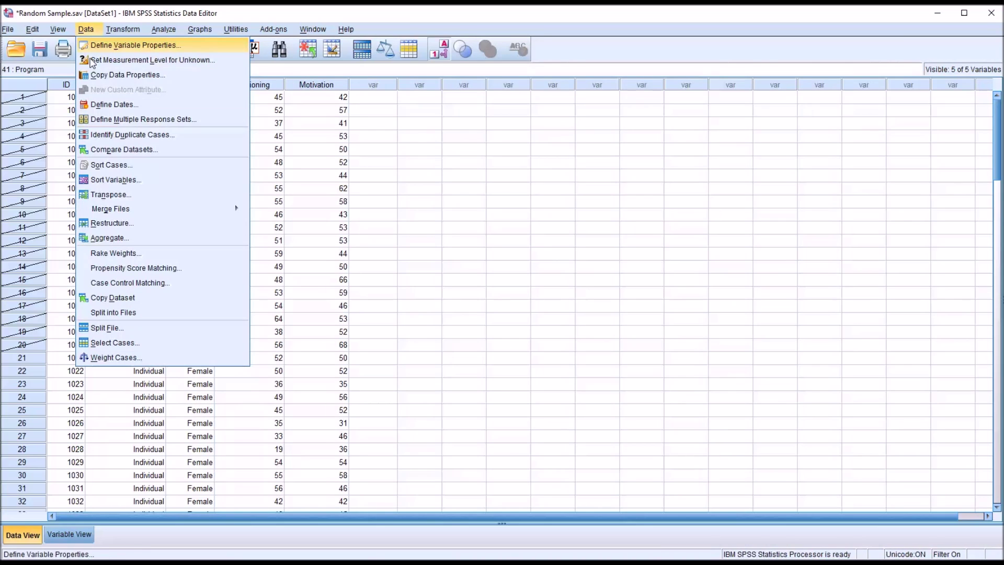
pyautogui.click(126, 344)
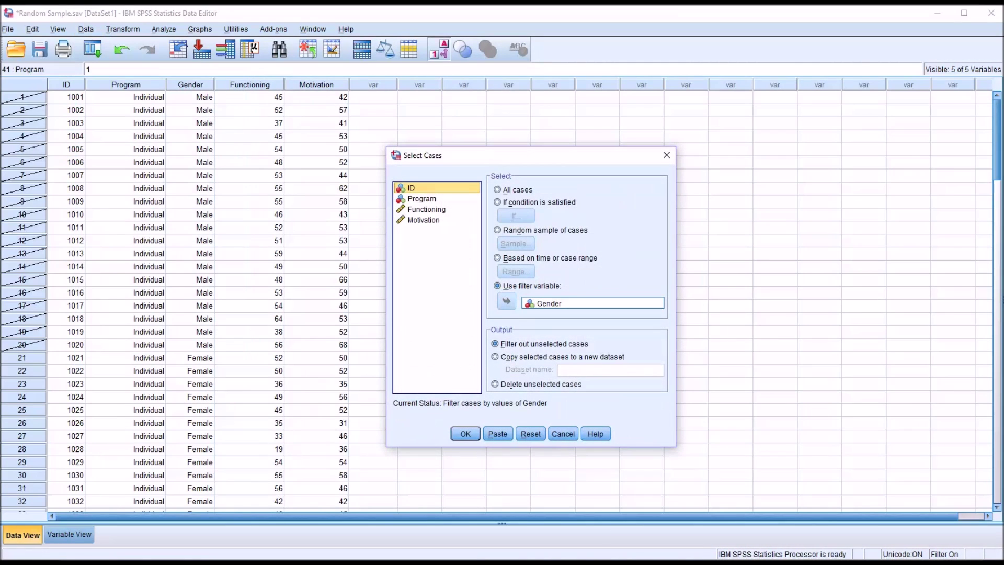
pyautogui.click(531, 433)
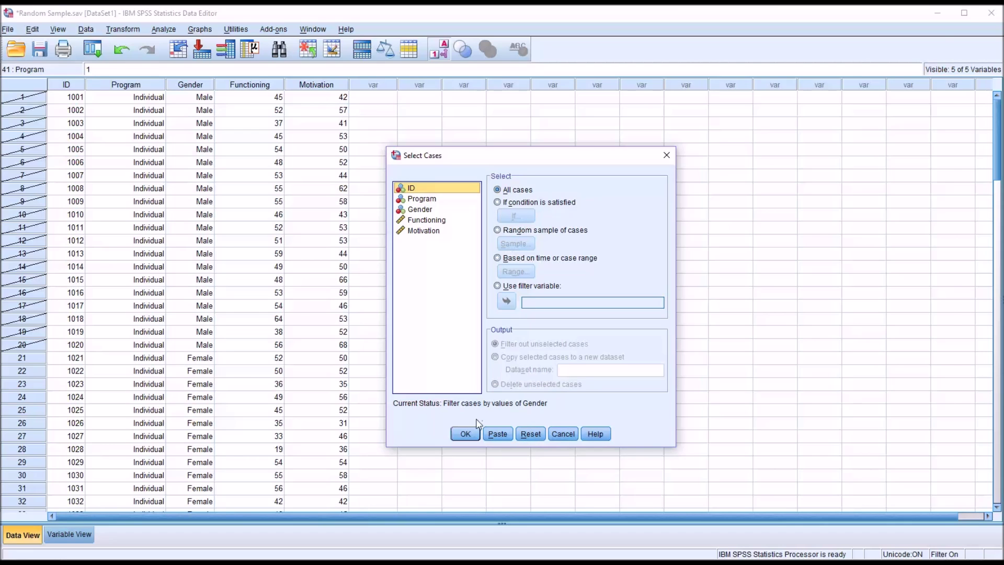
pyautogui.click(467, 434)
pyautogui.click(467, 16)
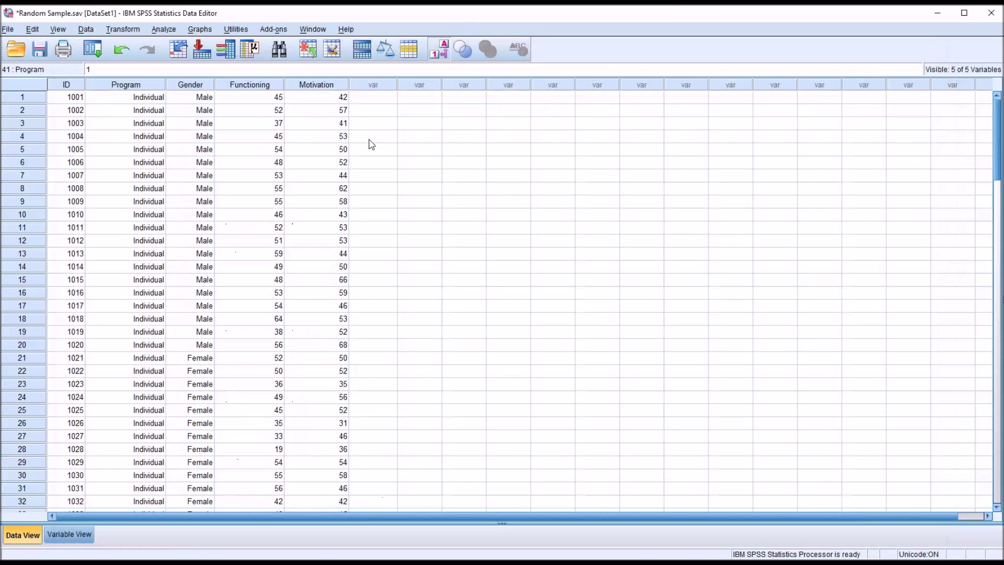